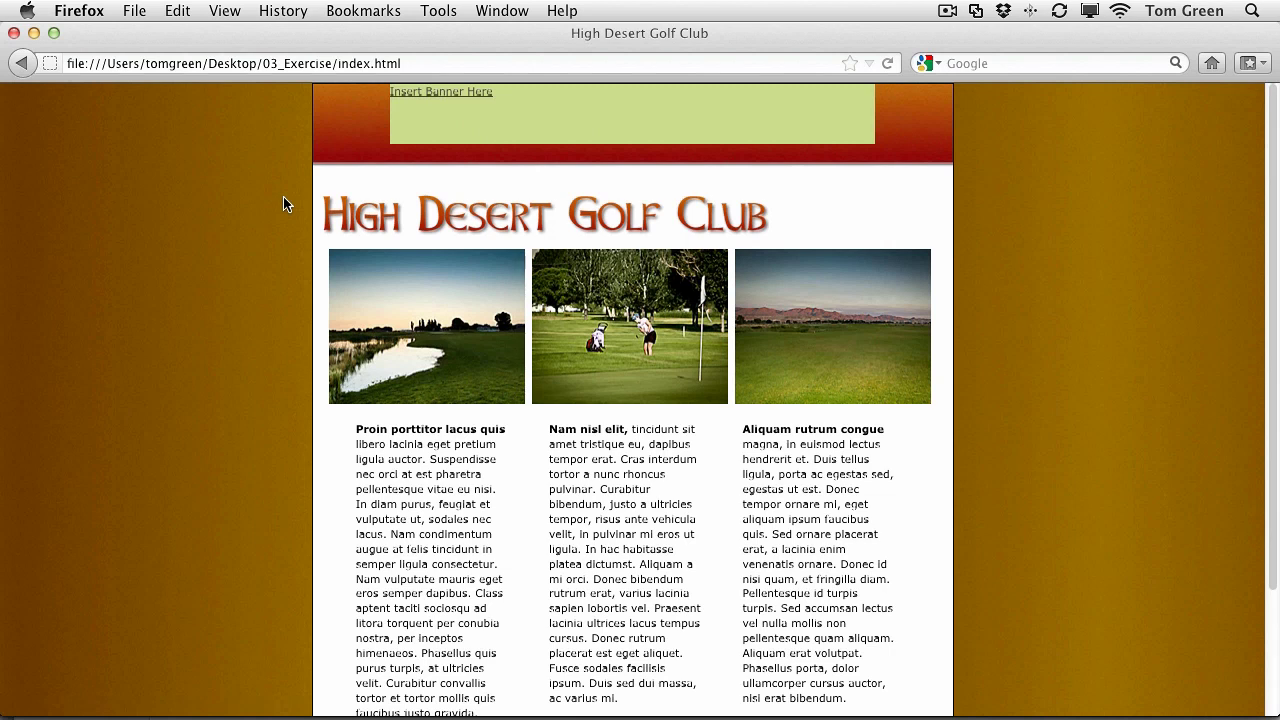
Step: Switch from Firefox to the High Desert Golf Club project in Adobe Edge
key(super+Tab)
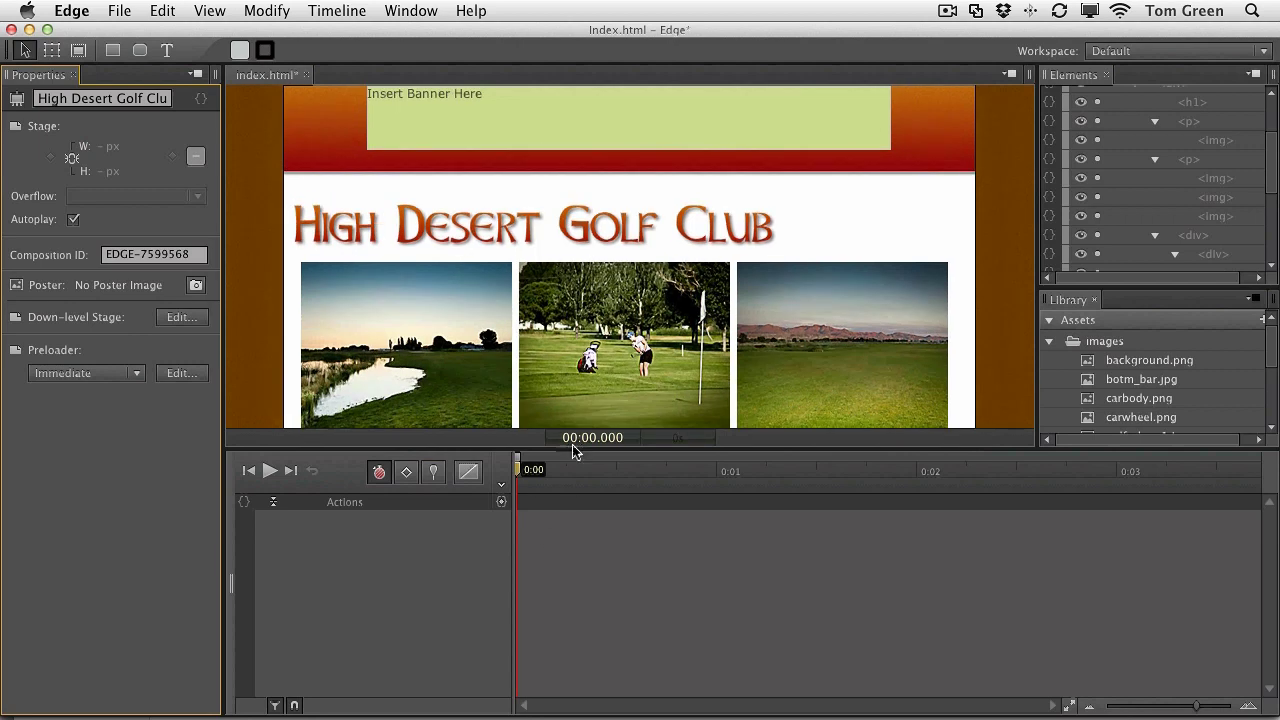
Step: Pin a one-second range and start the middle photo at X 700 with 0% opacity
drag(574, 451, 565, 490)
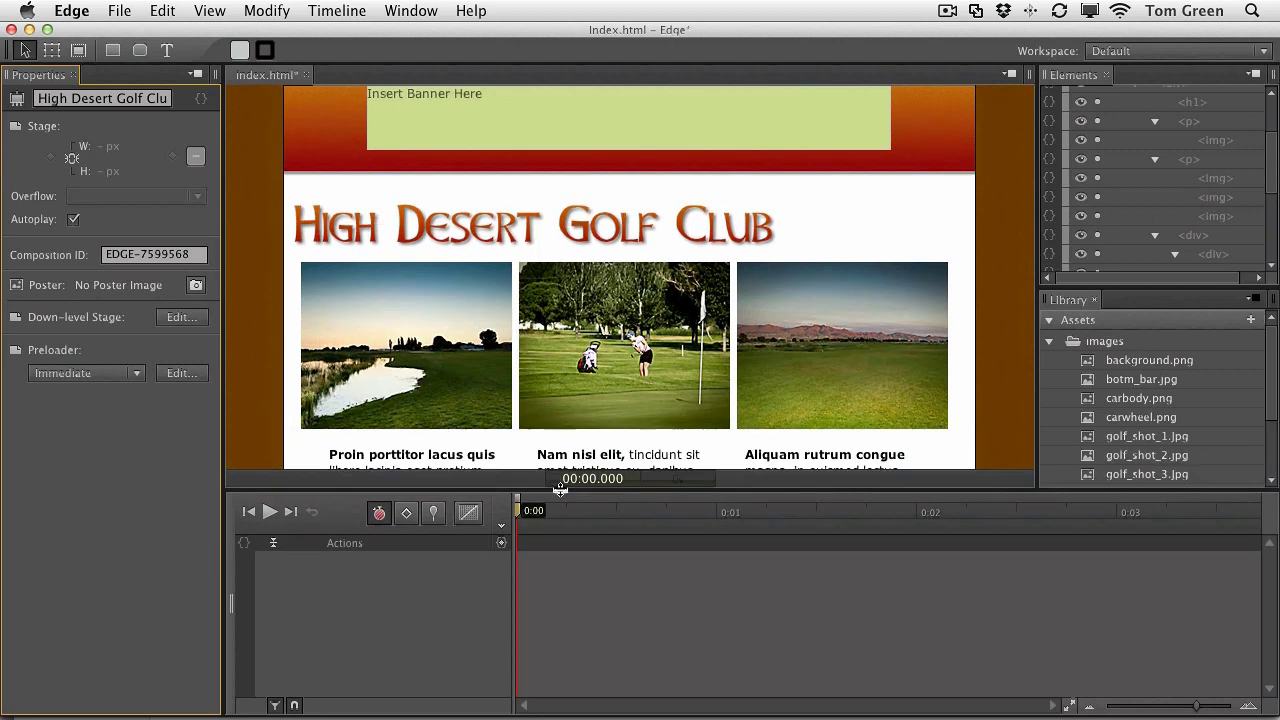
click(636, 353)
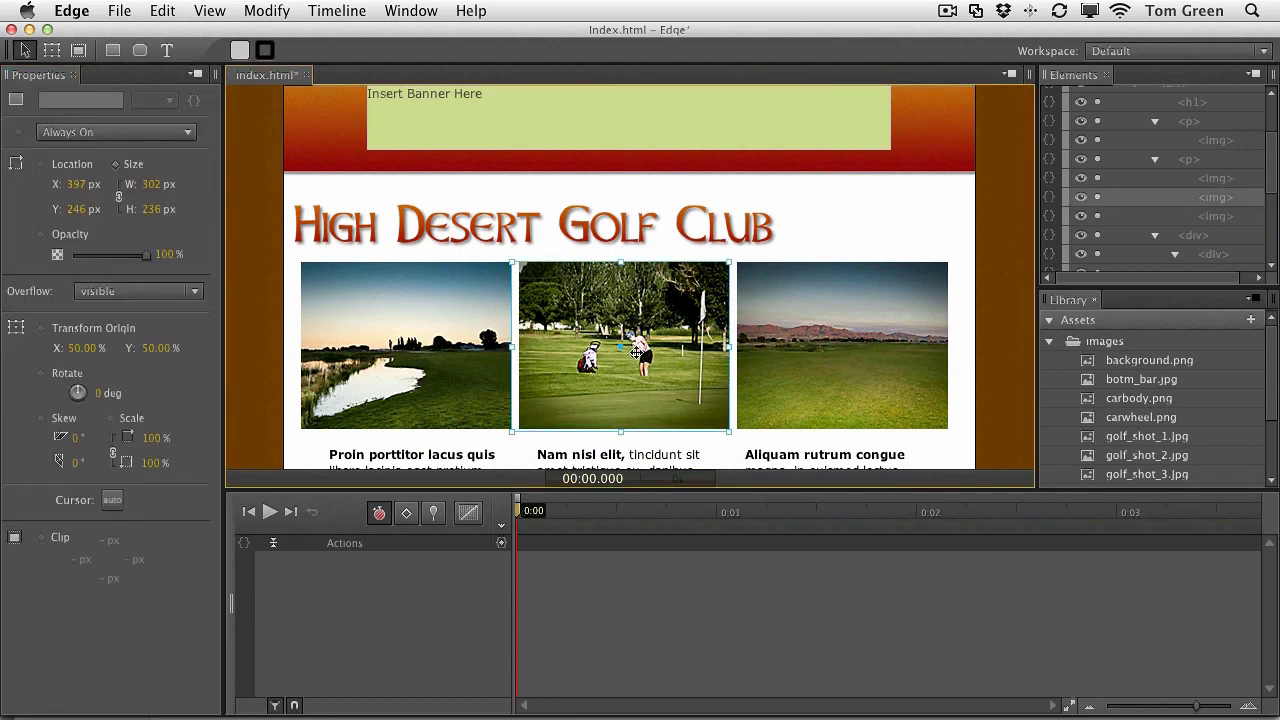
click(434, 514)
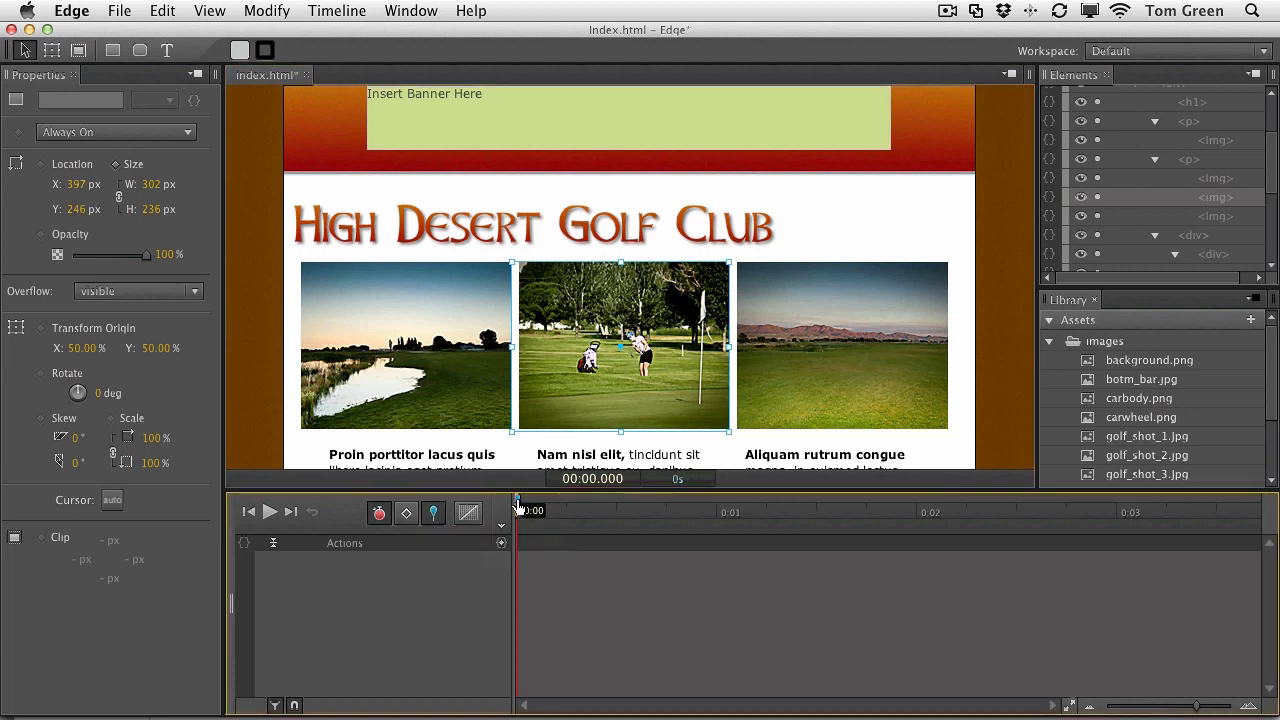
drag(518, 507, 724, 512)
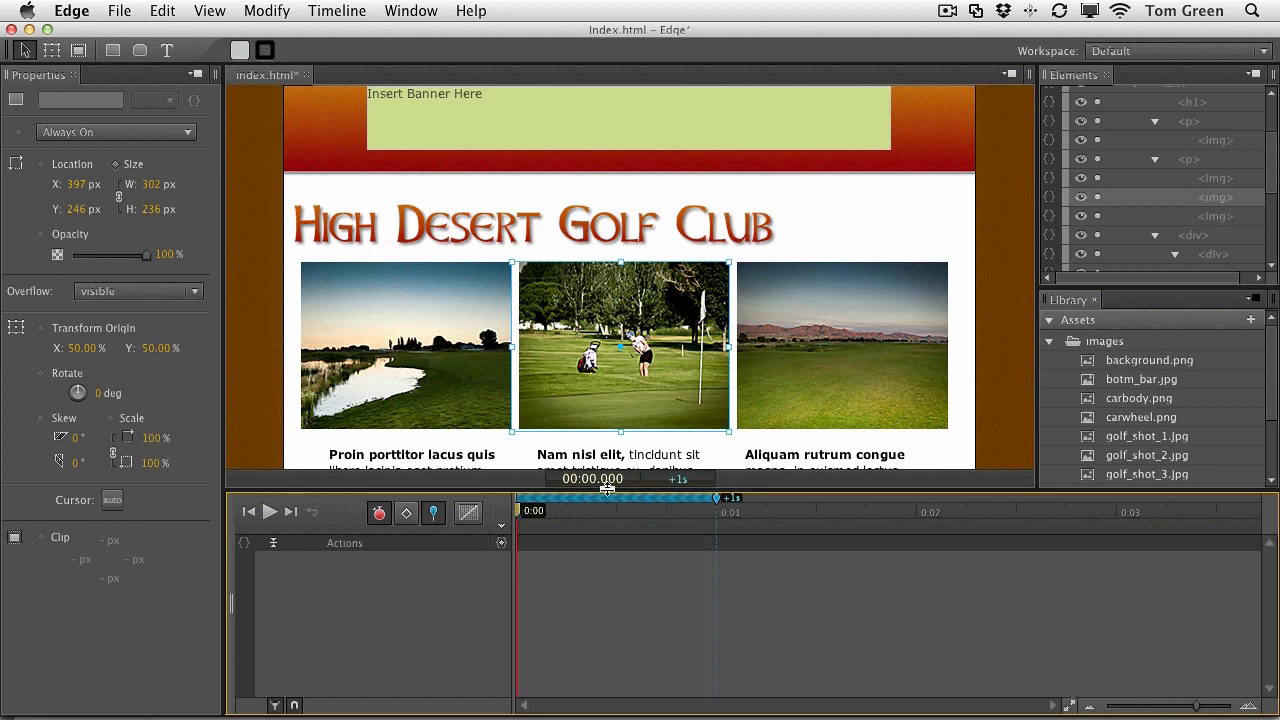
click(592, 384)
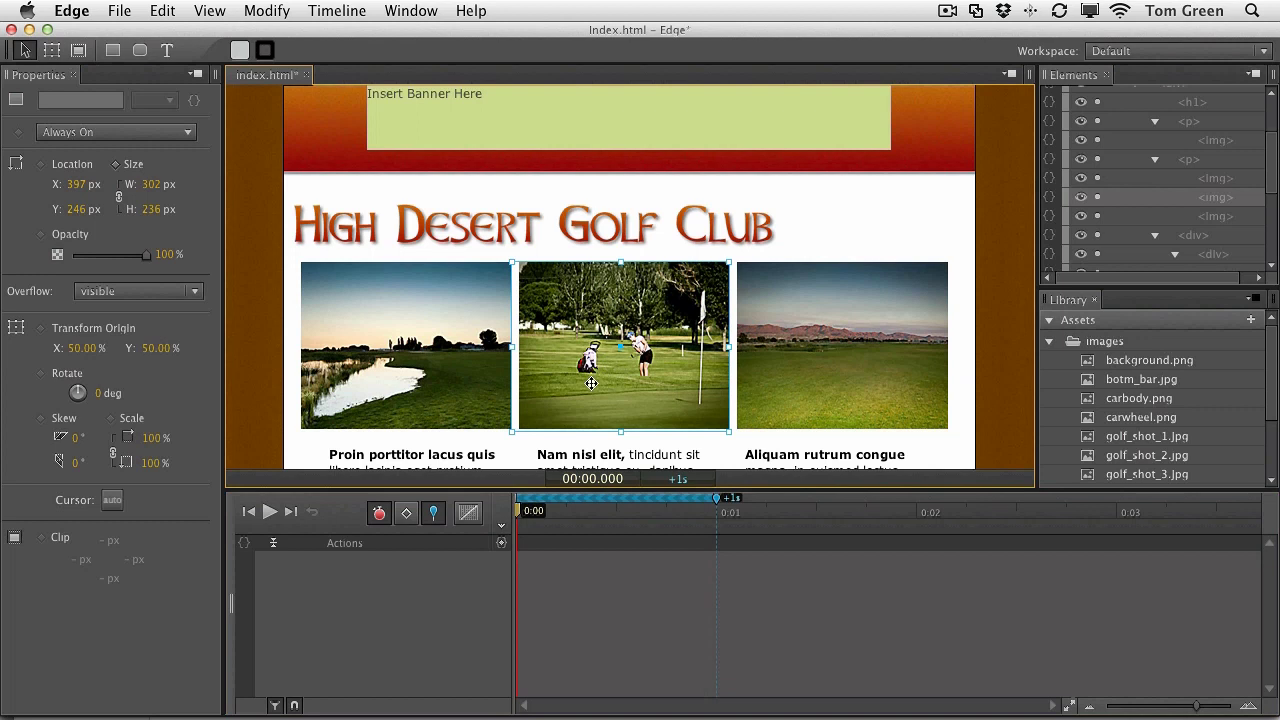
drag(592, 384, 816, 383)
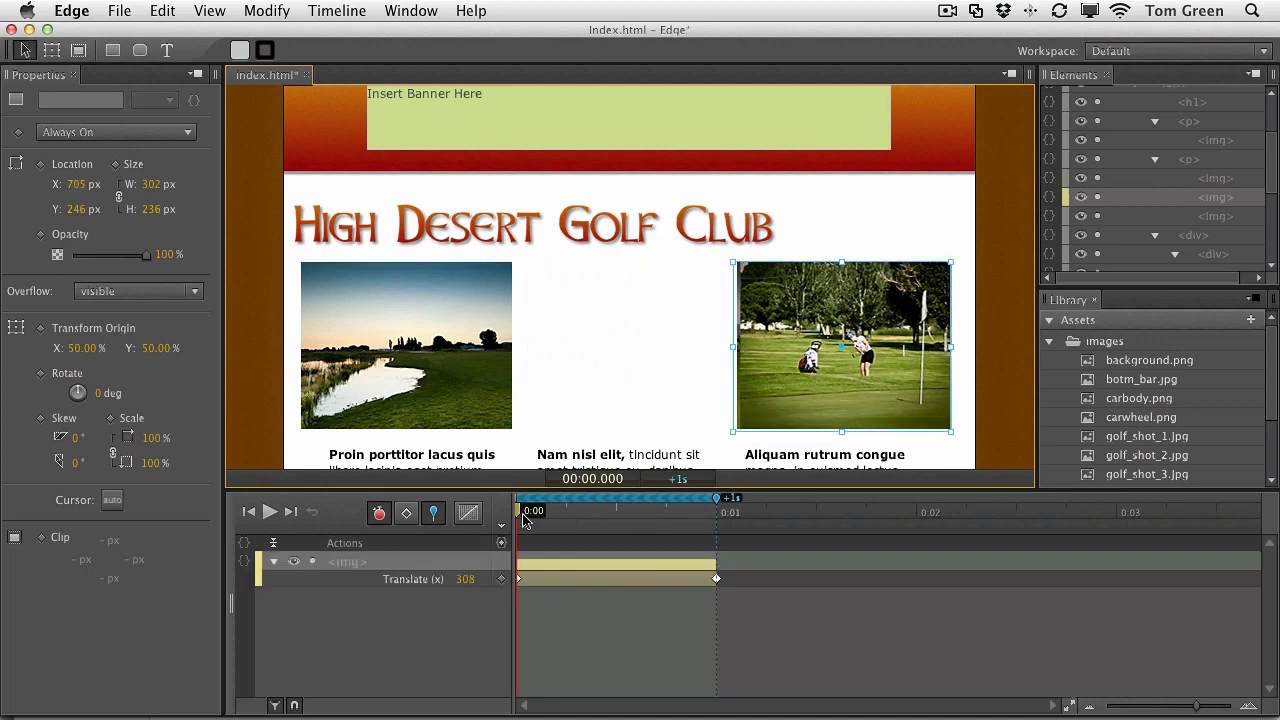
mouse_move(519, 519)
mouse_down()
mouse_move(714, 519)
mouse_move(519, 519)
mouse_up()
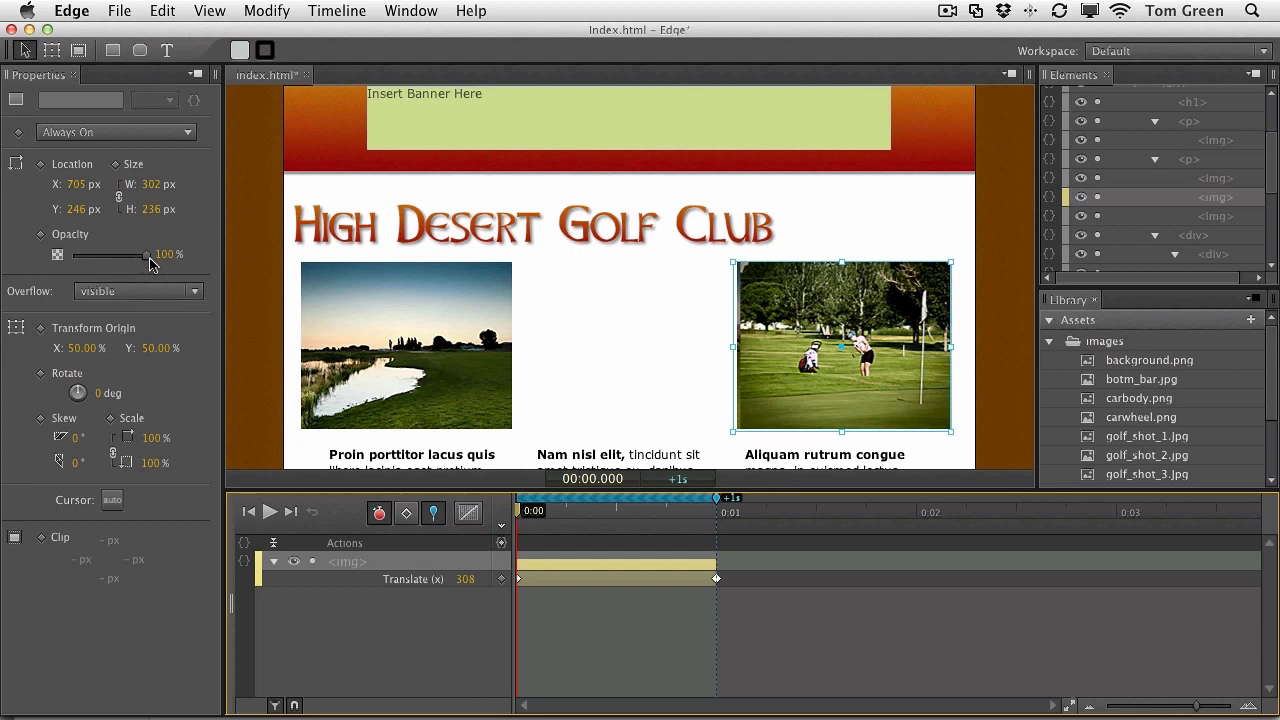
drag(145, 256, 72, 258)
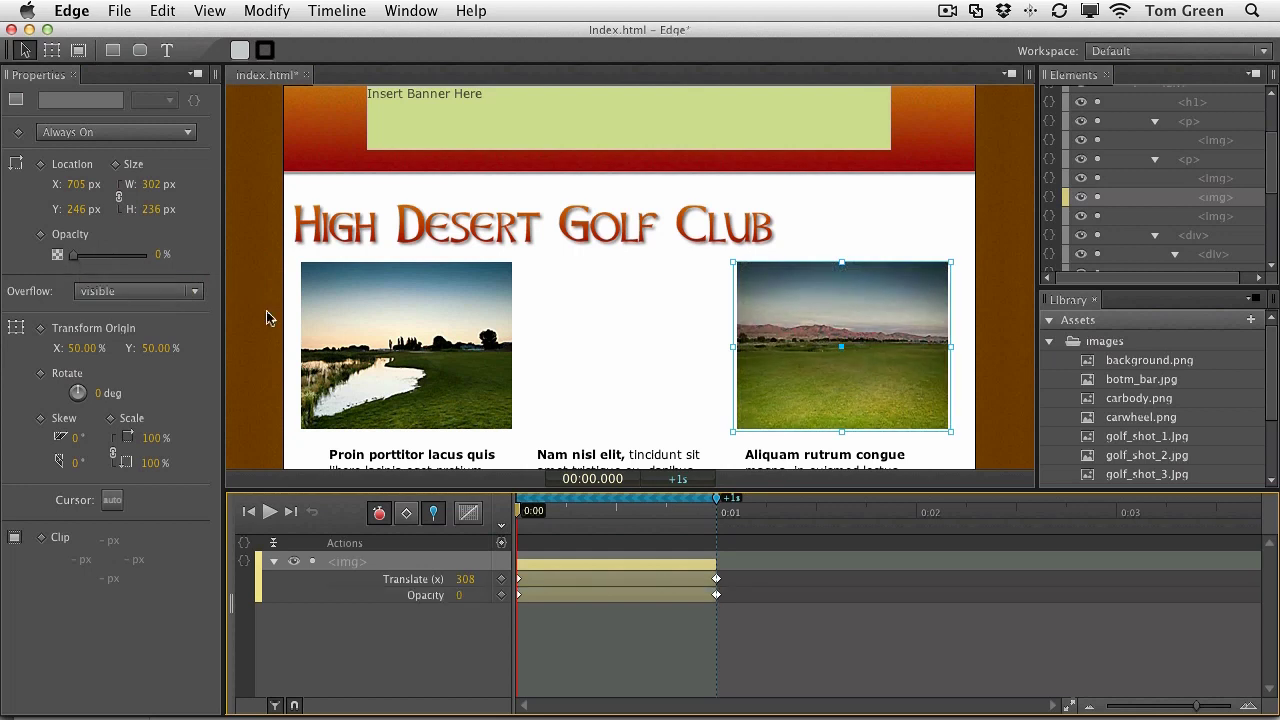
Step: Start the left photo in the right column at 0% opacity, then play to check
click(353, 334)
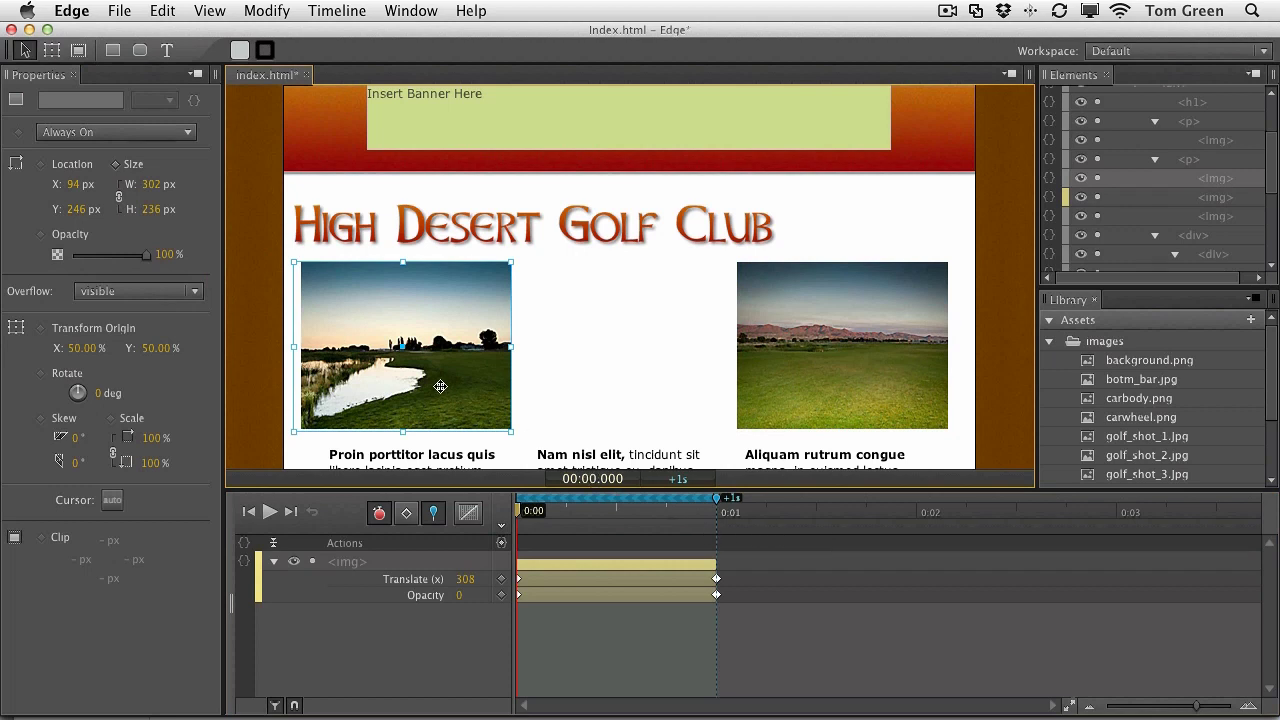
drag(440, 386, 873, 400)
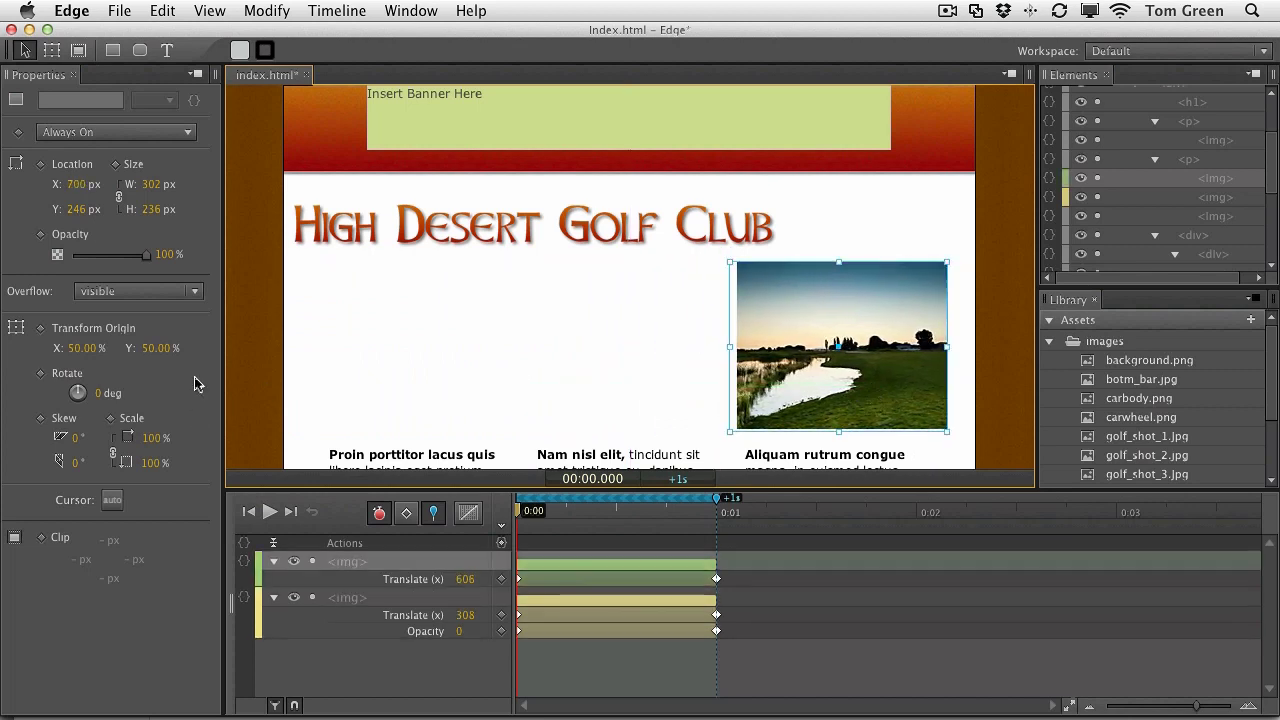
drag(145, 258, 73, 258)
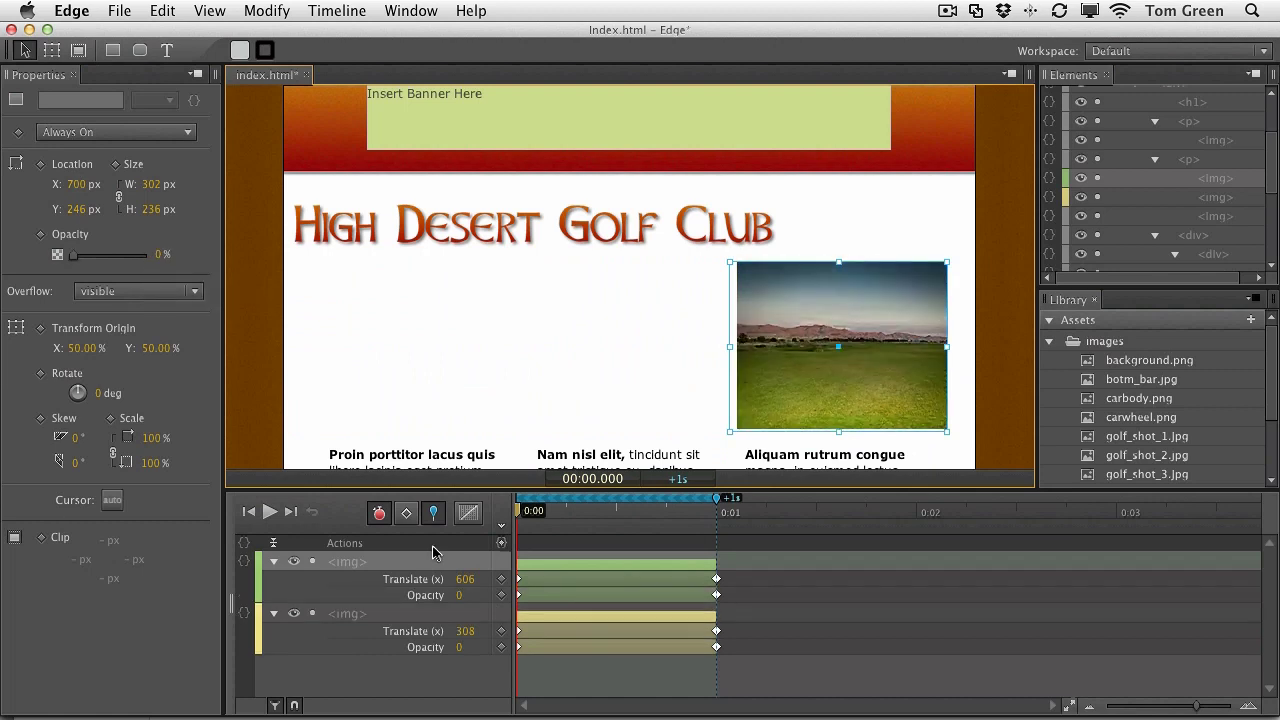
click(1002, 390)
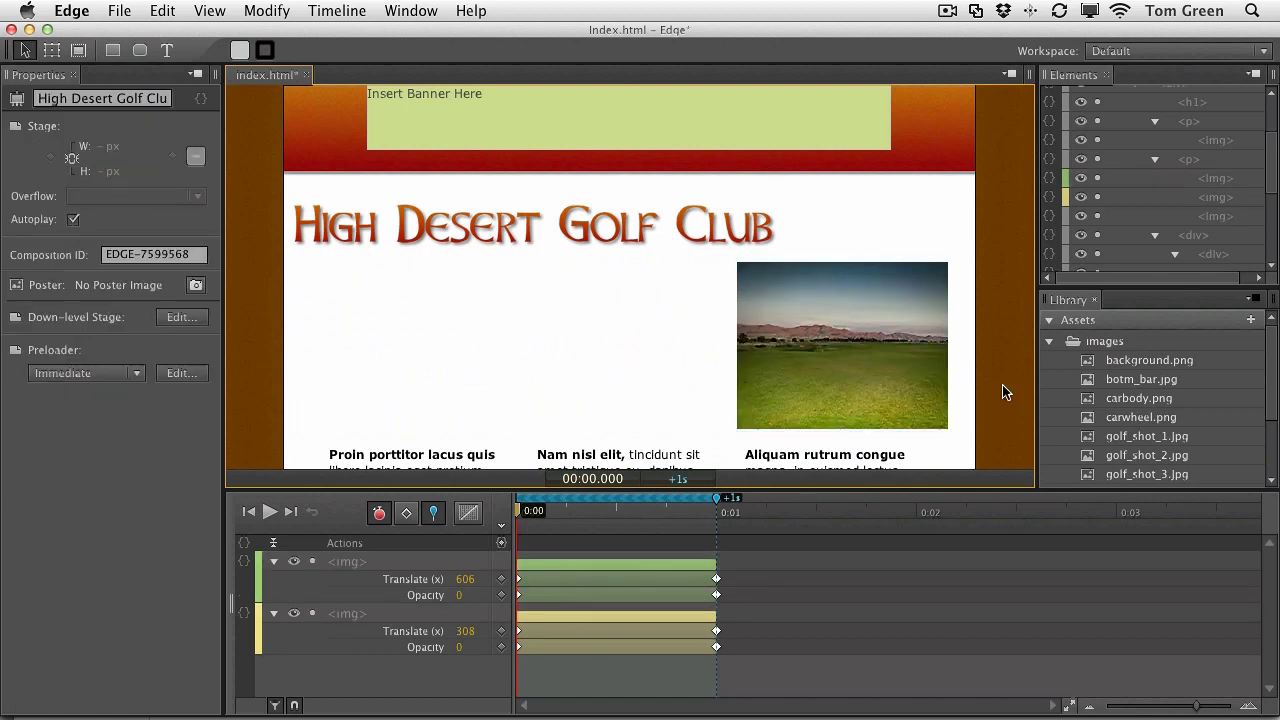
key(space)
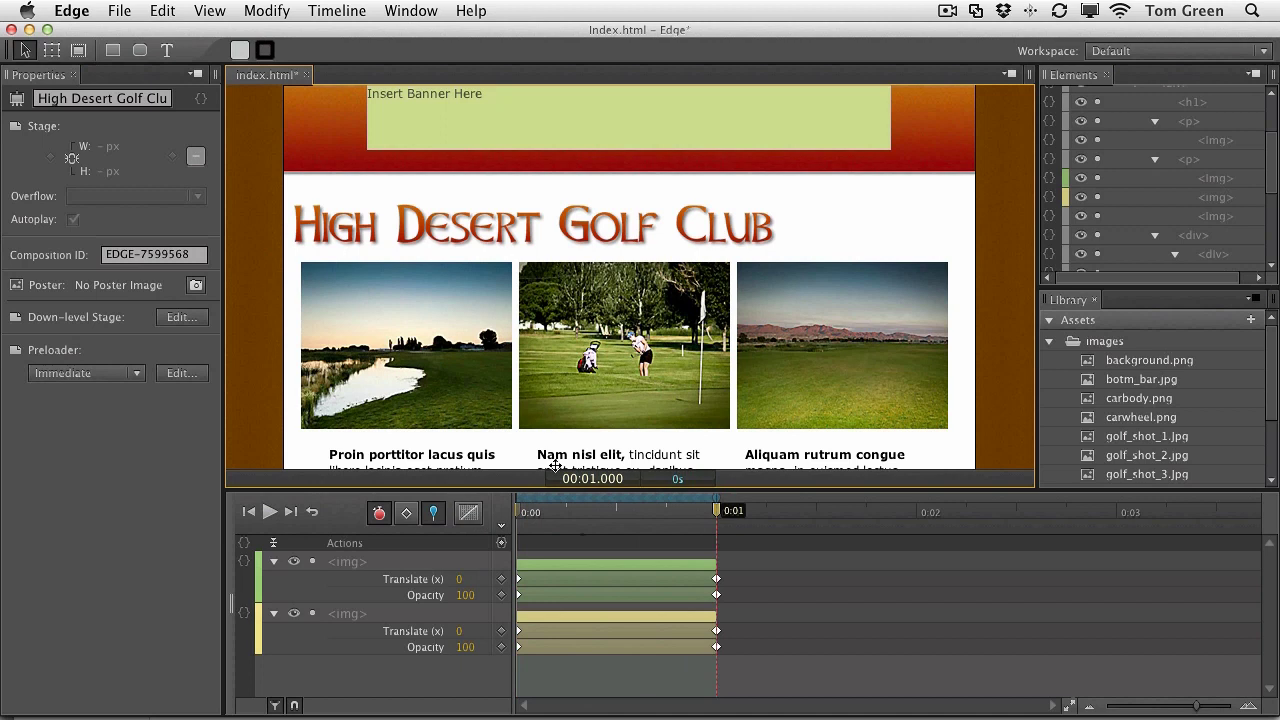
Step: Apply Ease Out Quart easing to both photos' slide-and-fade tweens
click(562, 578)
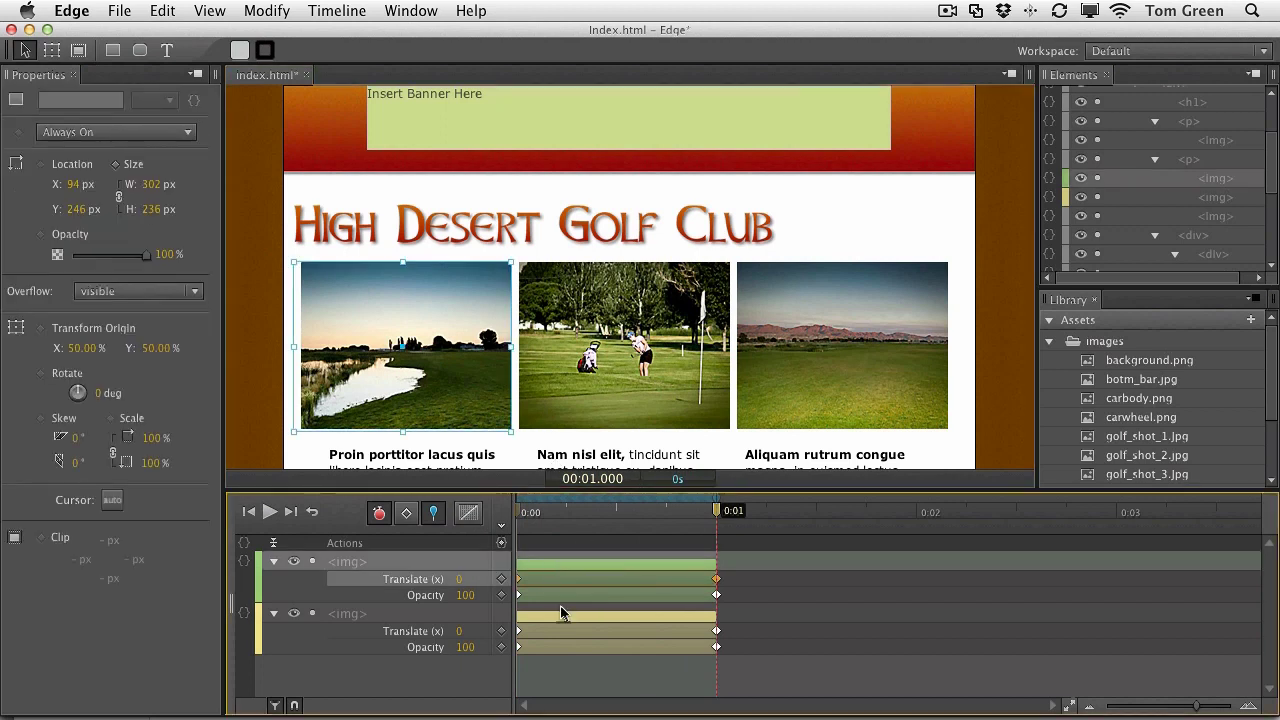
shift+click(558, 618)
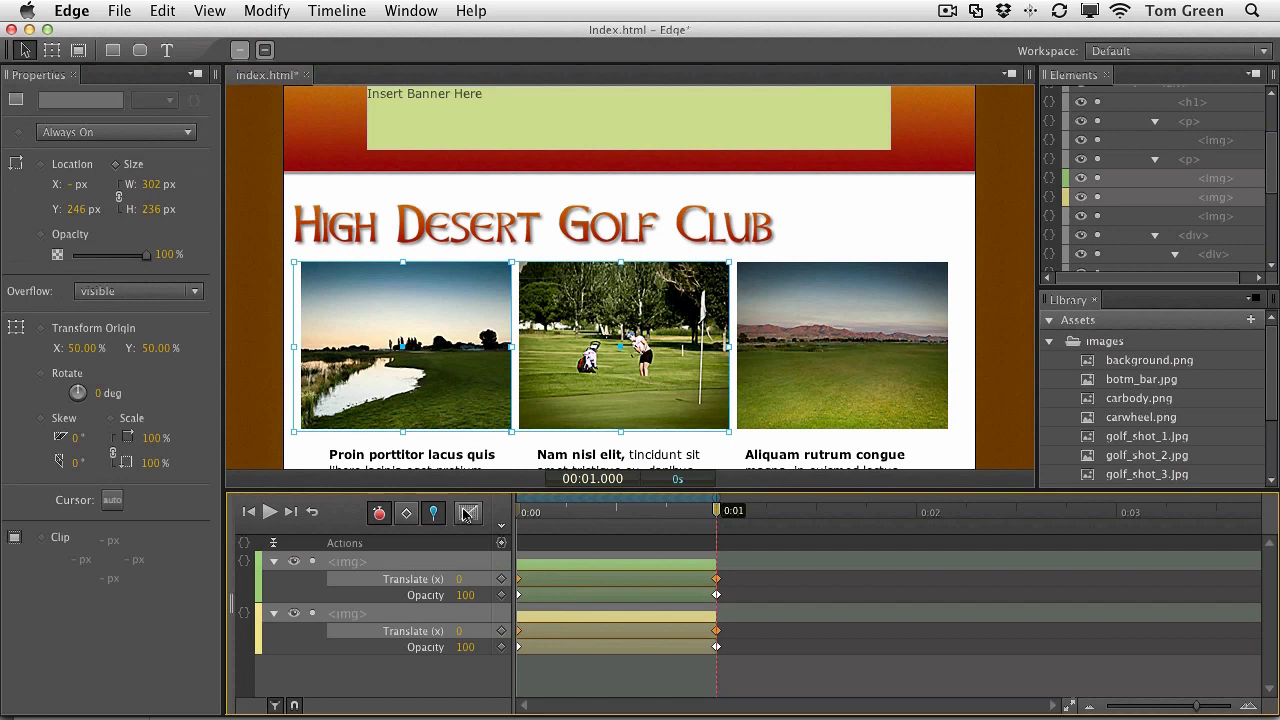
click(466, 513)
click(505, 574)
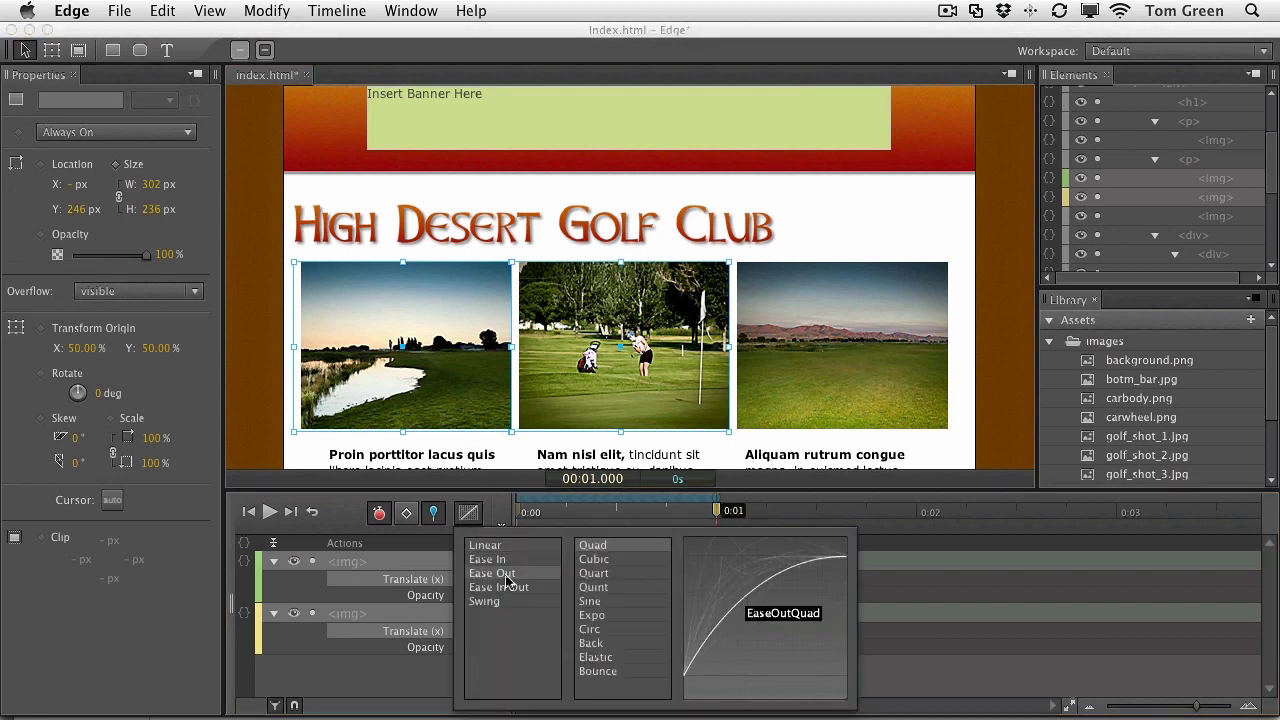
click(608, 574)
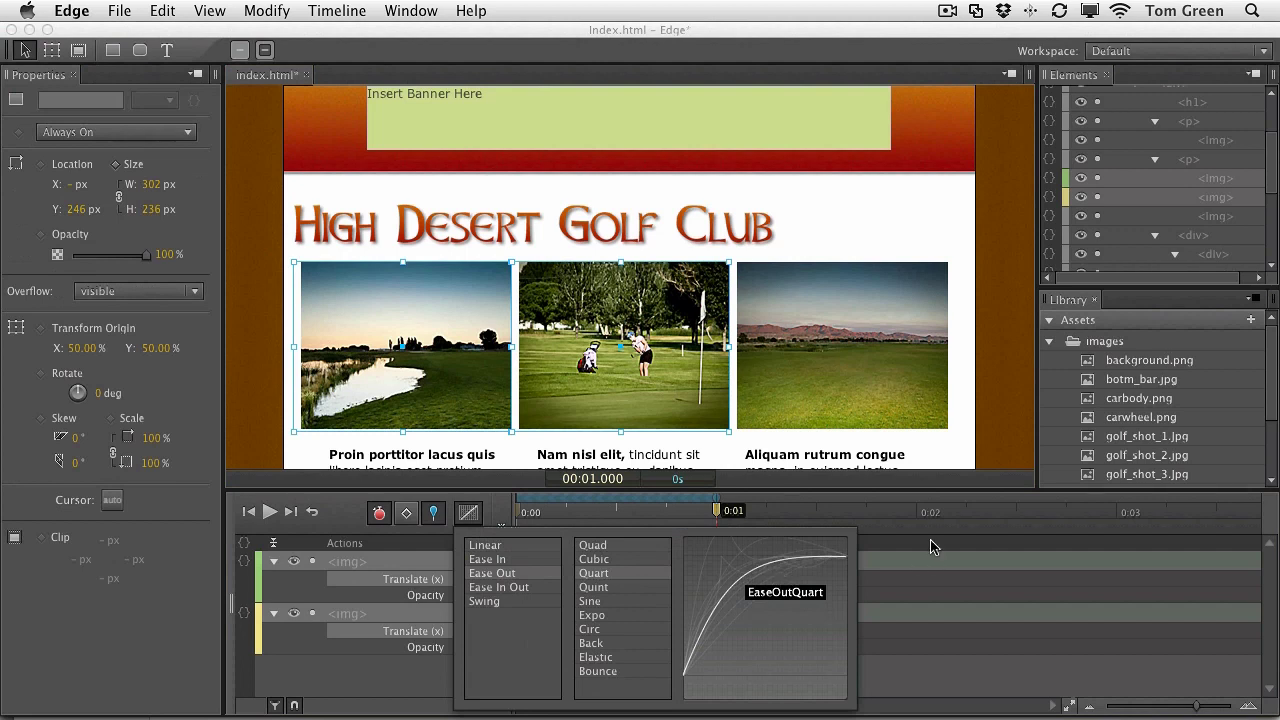
click(900, 541)
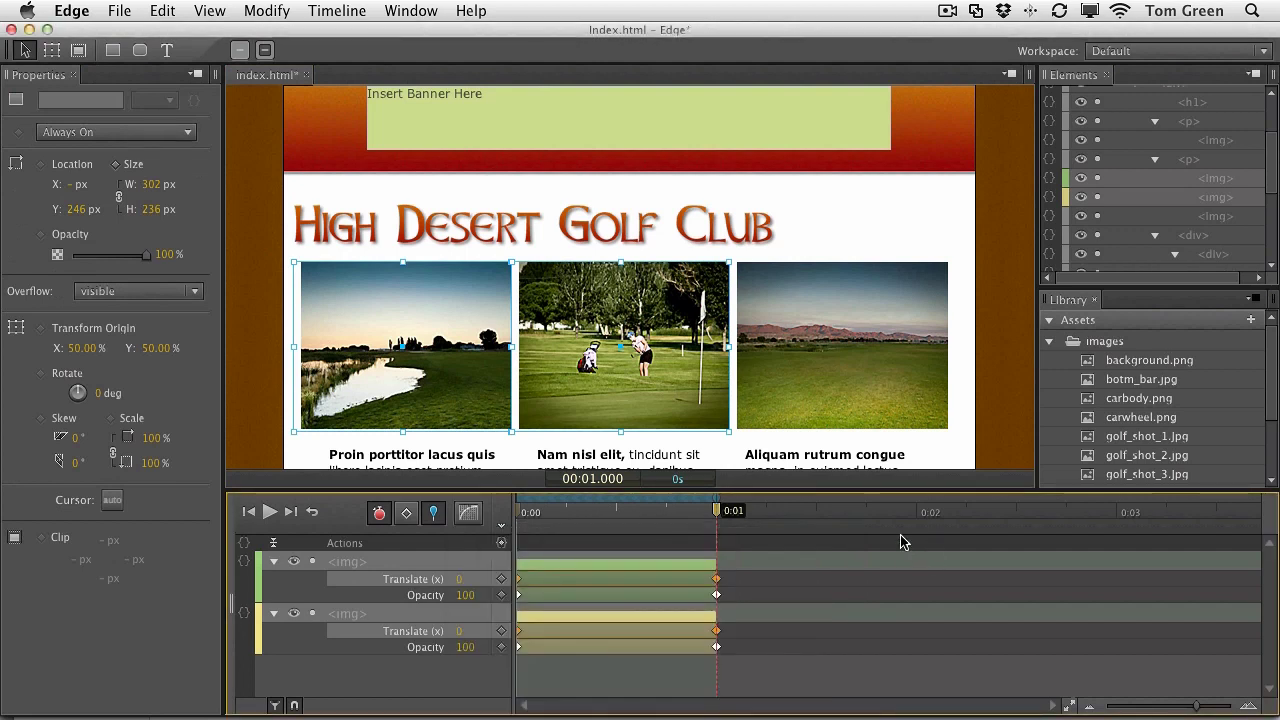
Step: Unpin the range, rewind to the start and play the eased animation twice
click(433, 513)
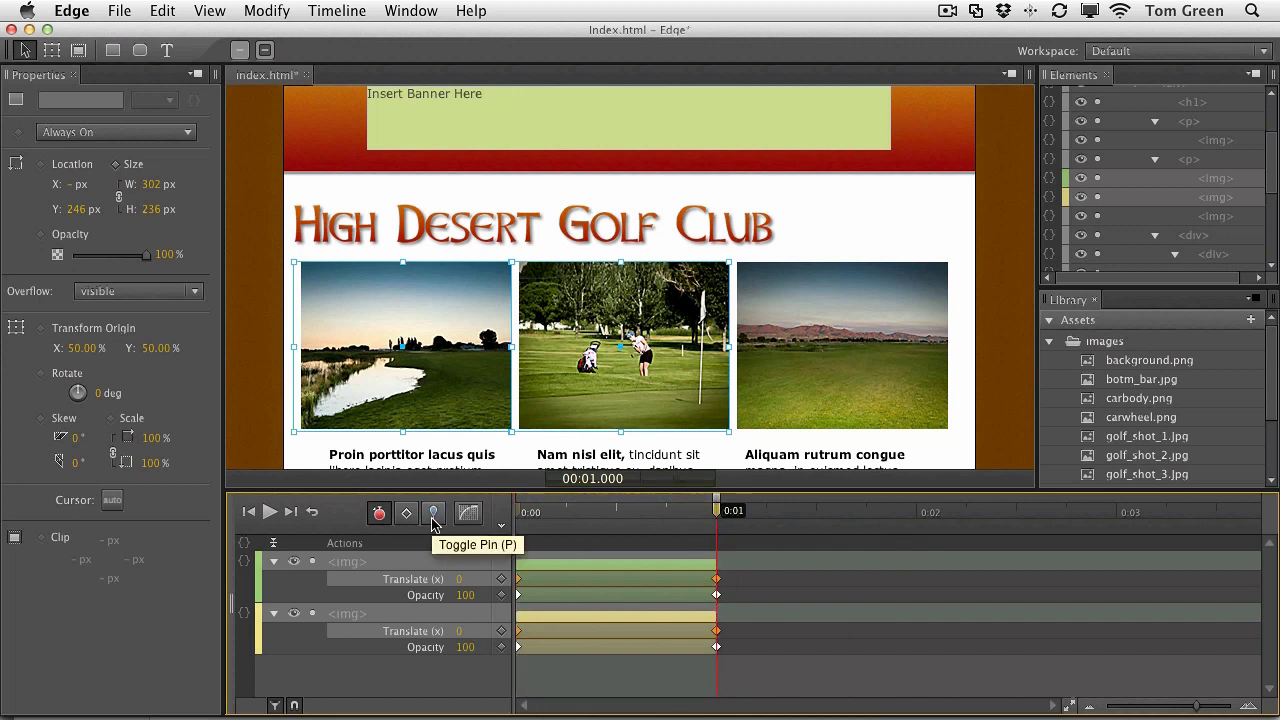
click(249, 512)
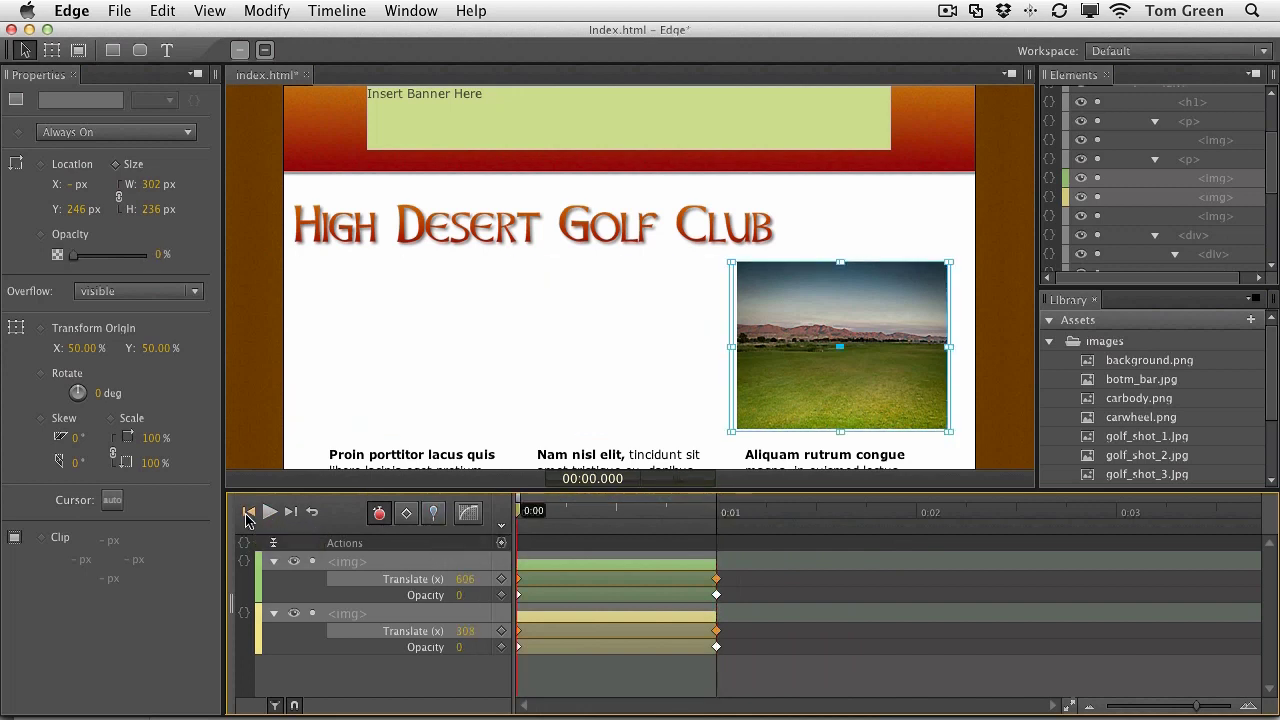
key(space)
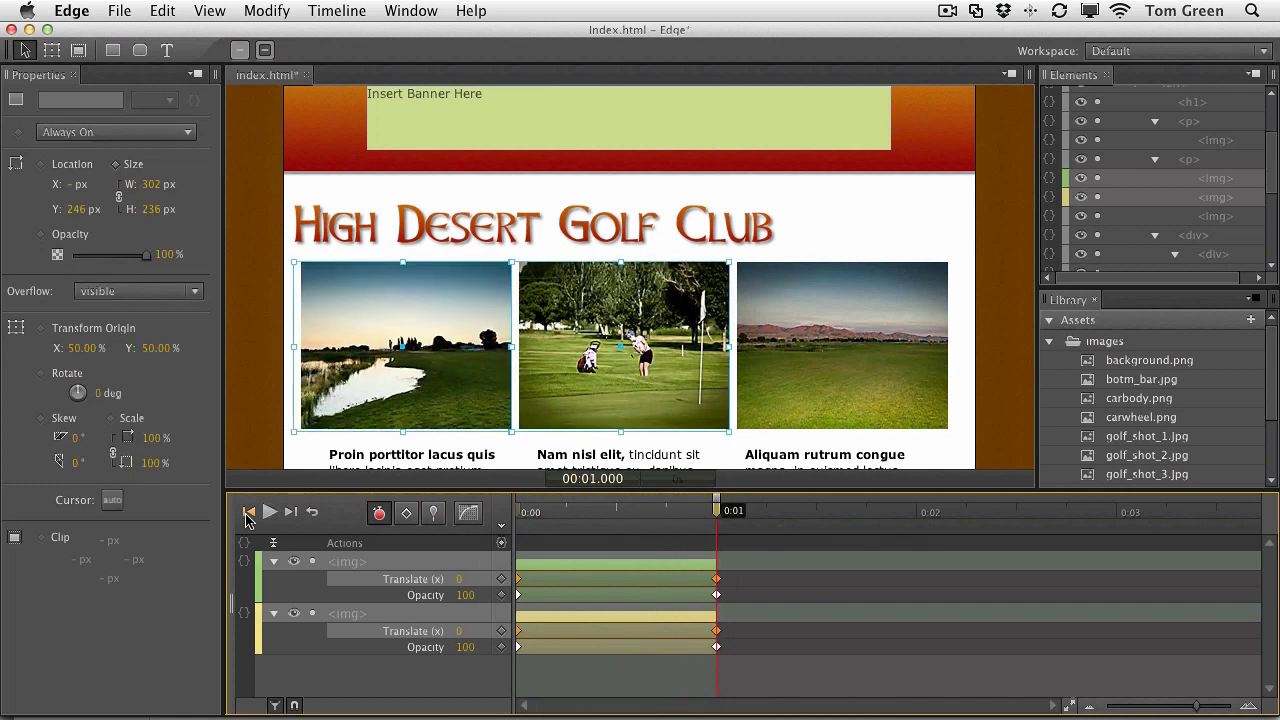
key(space)
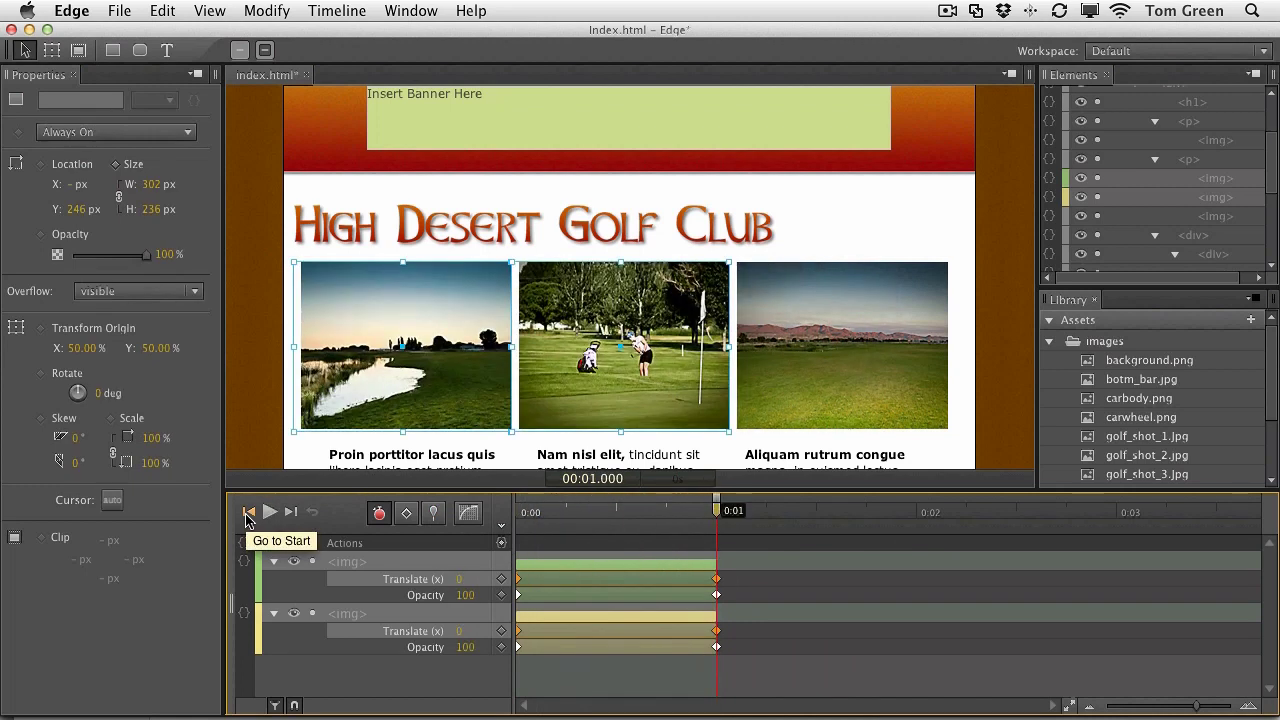
Step: Preview the animated golf page in Firefox, then quit Firefox
key(super+Return)
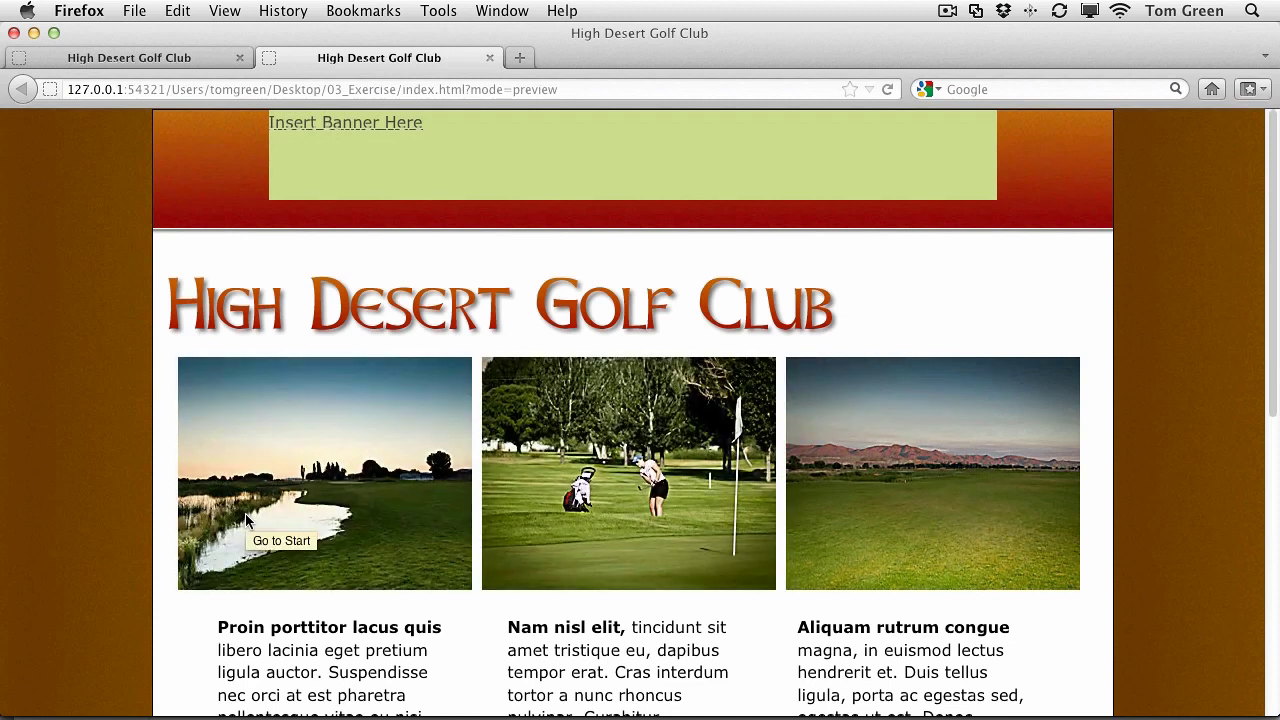
click(82, 14)
click(118, 199)
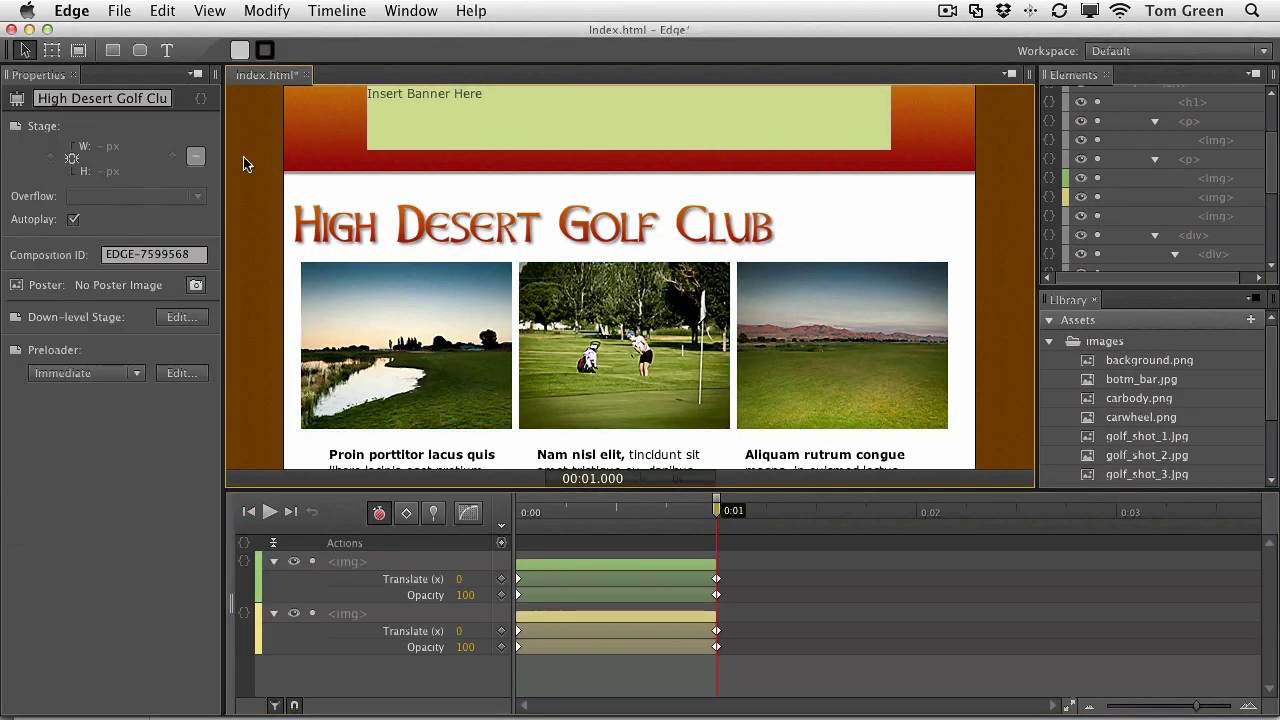
Step: Save index.html through the File menu
click(118, 11)
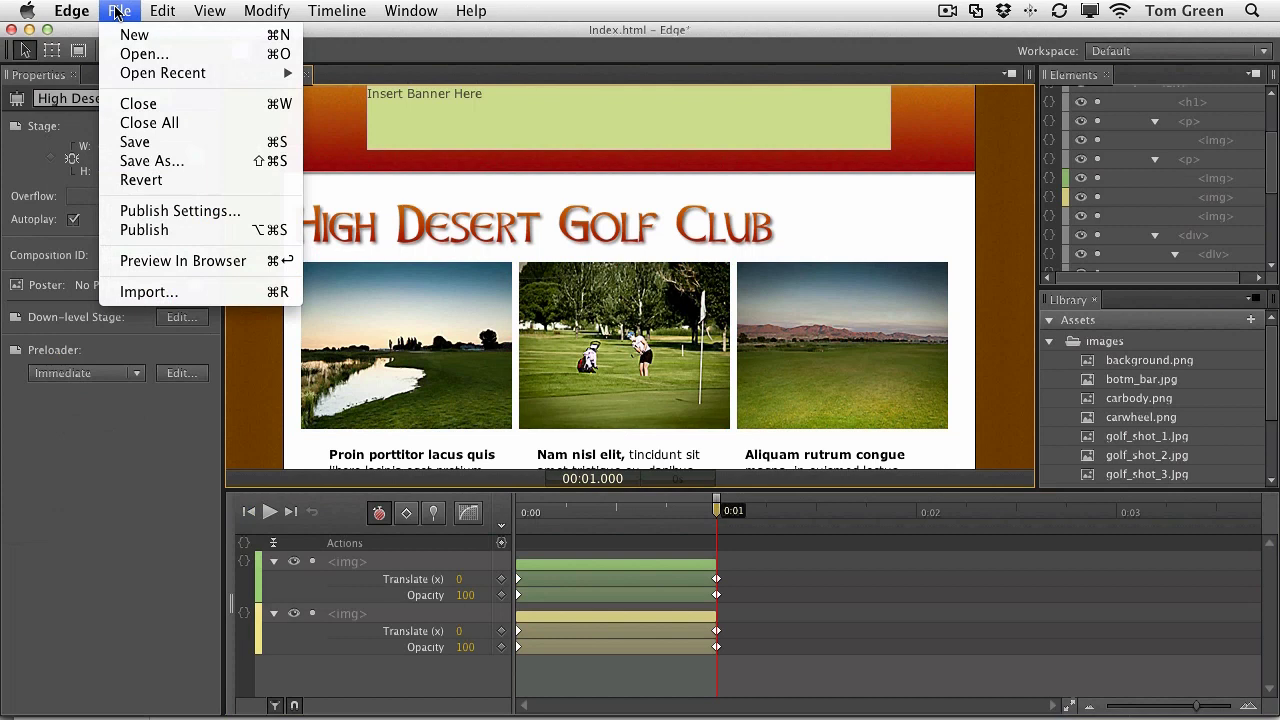
click(148, 150)
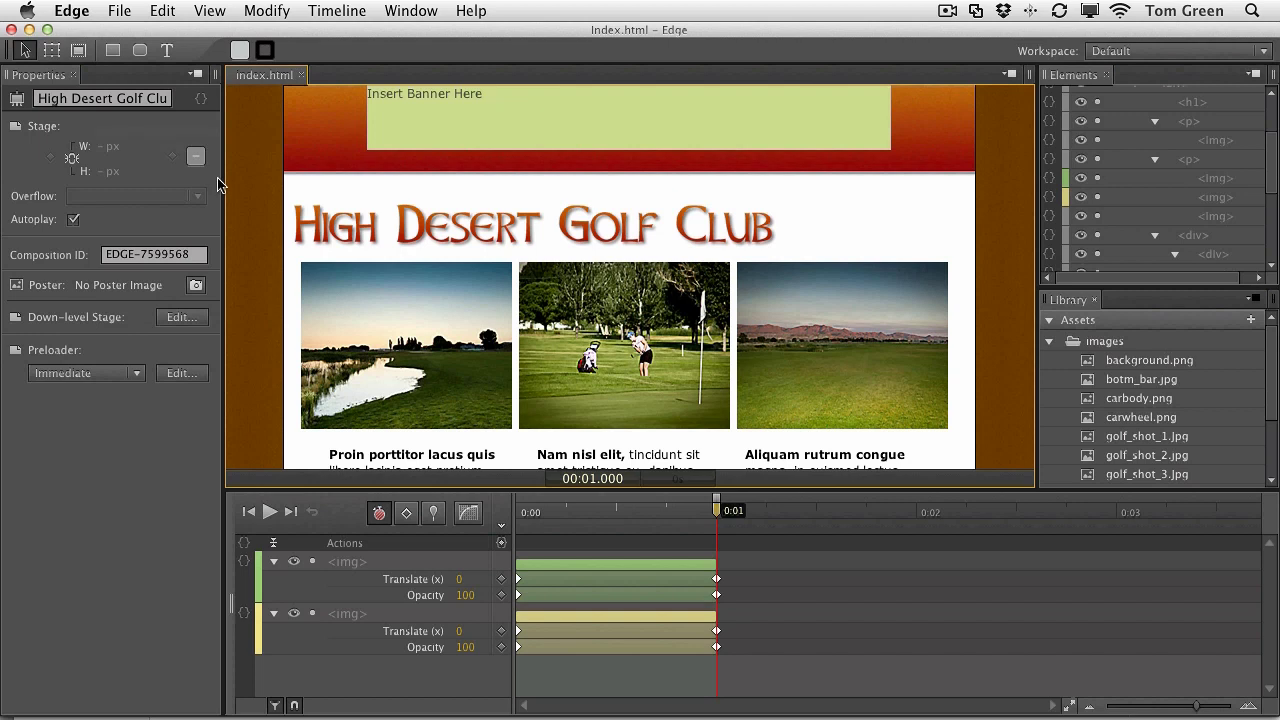
Step: Open index.html from 03_Exercise in Dreamweaver
key(super+Tab)
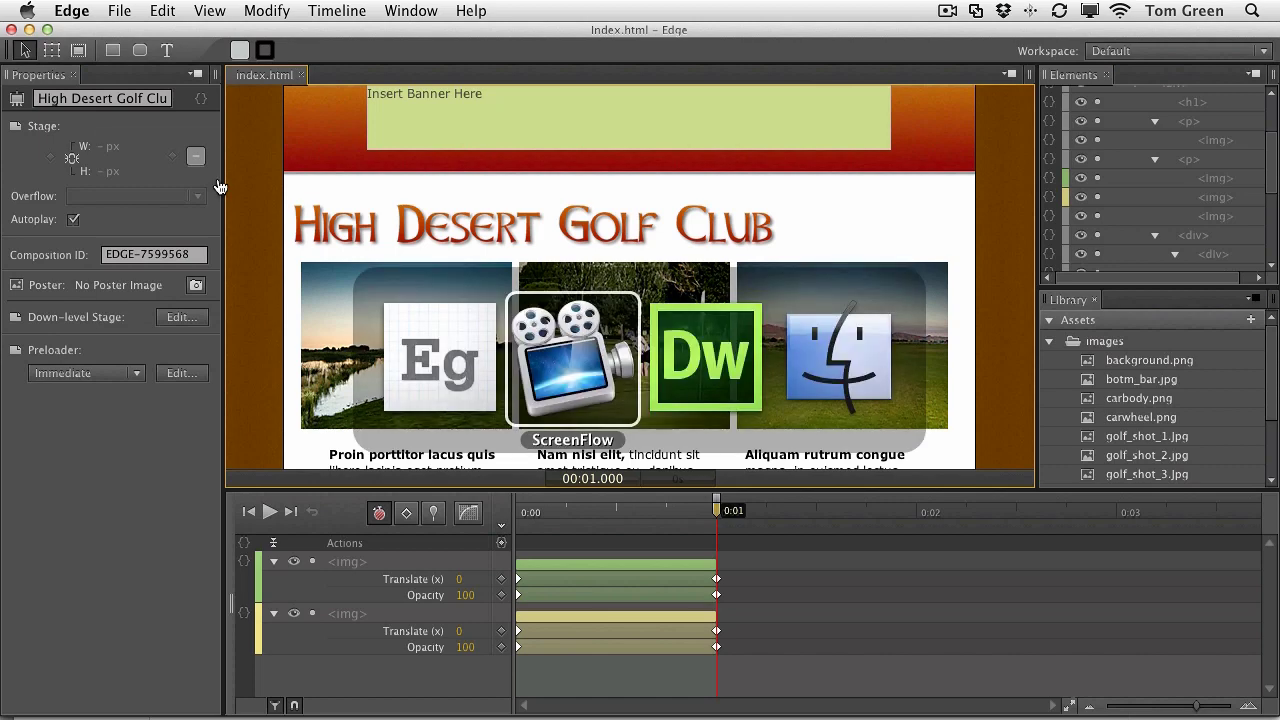
key(super+Tab)
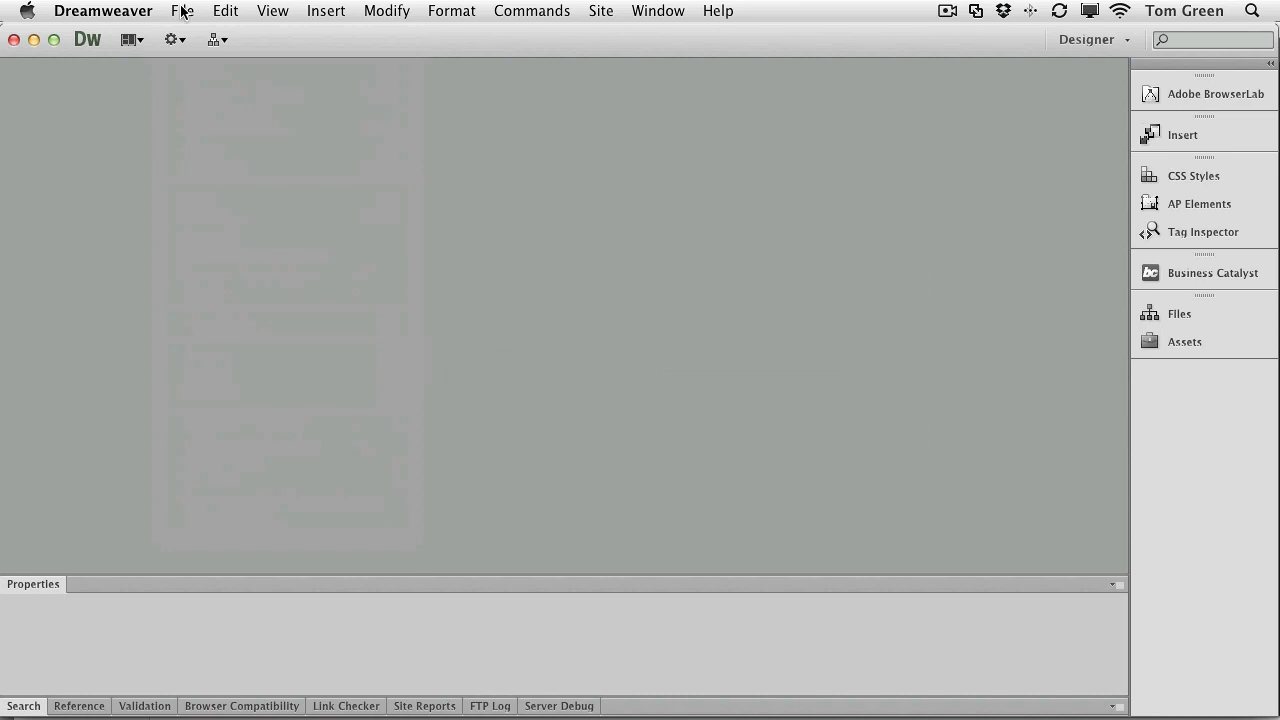
click(182, 11)
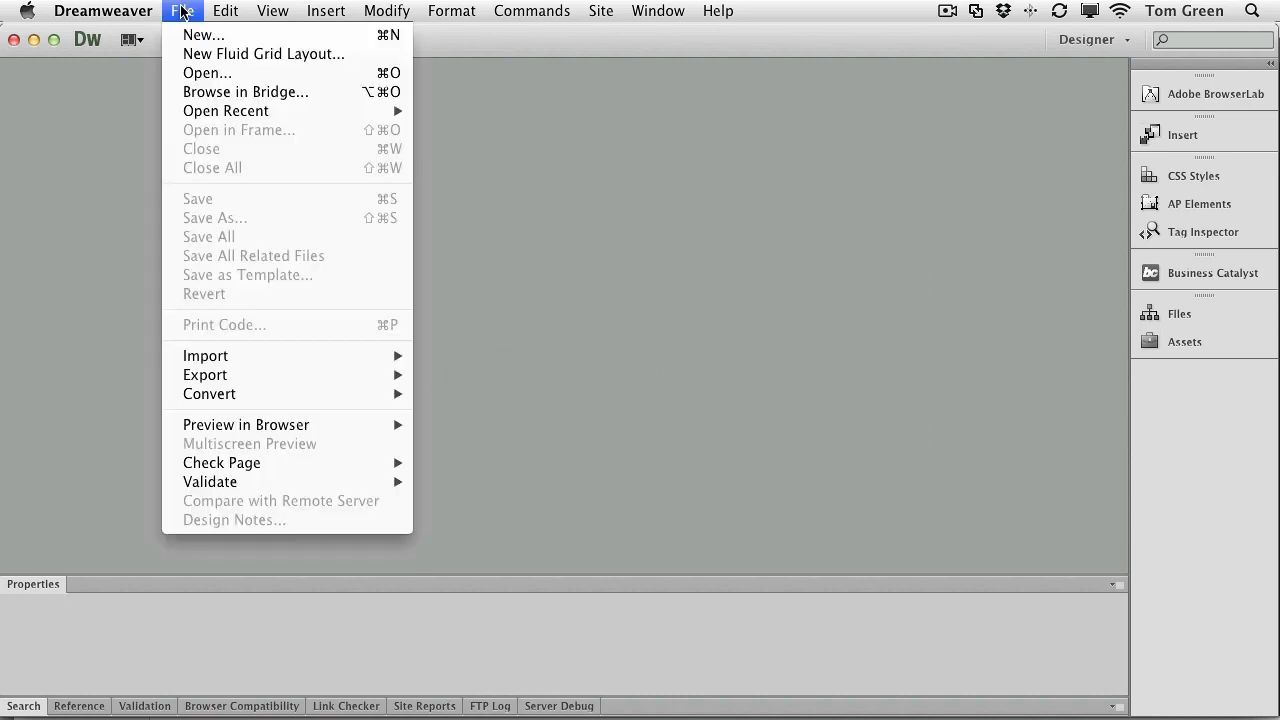
click(189, 73)
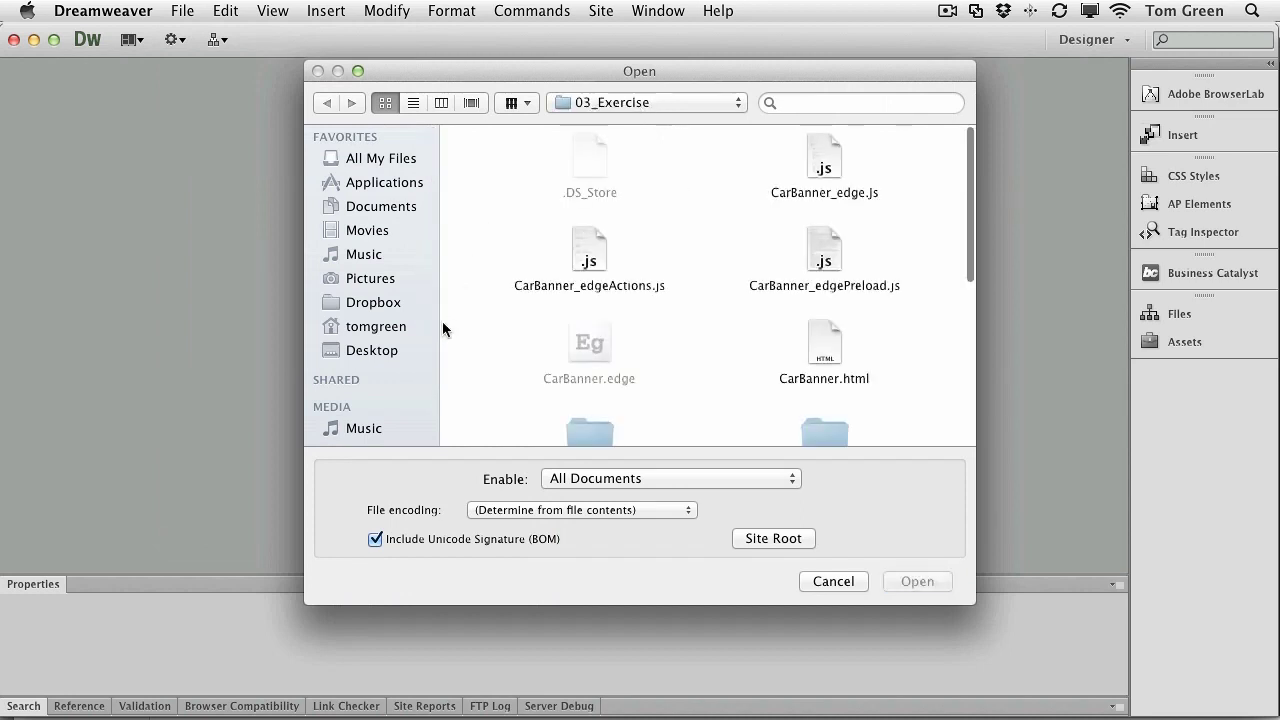
scroll(722, 323, down, 10)
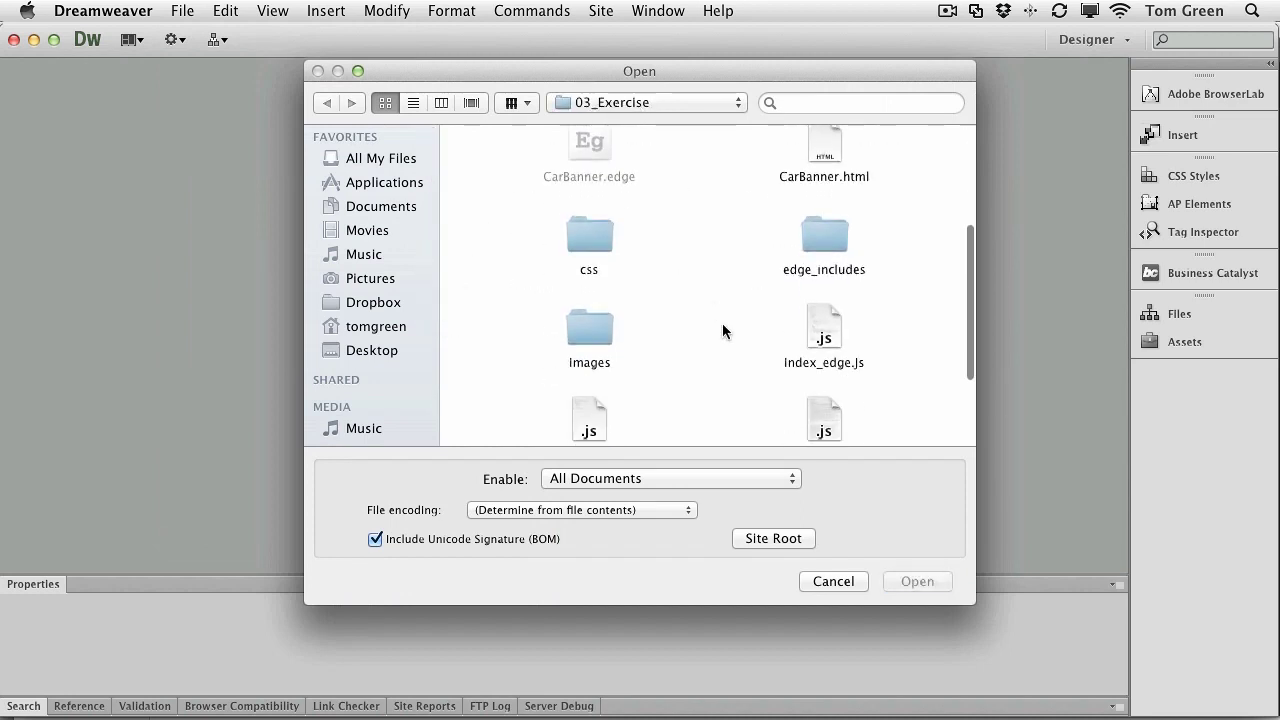
click(824, 378)
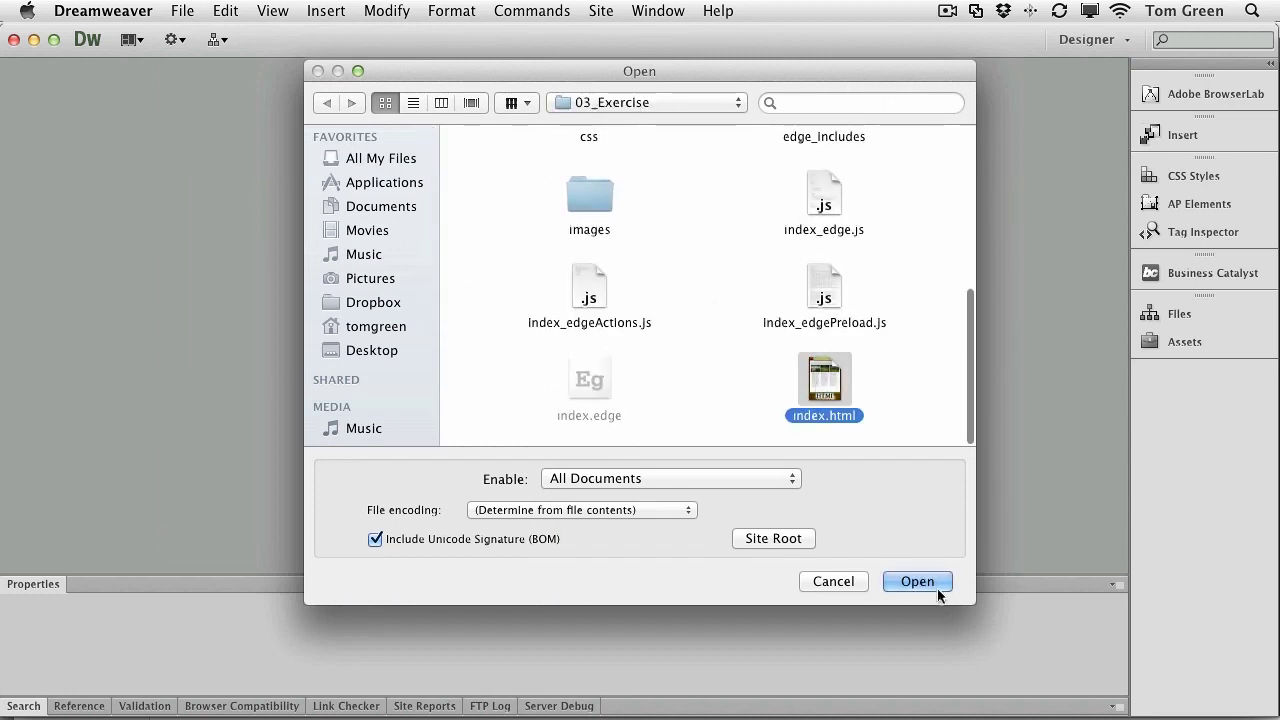
click(936, 582)
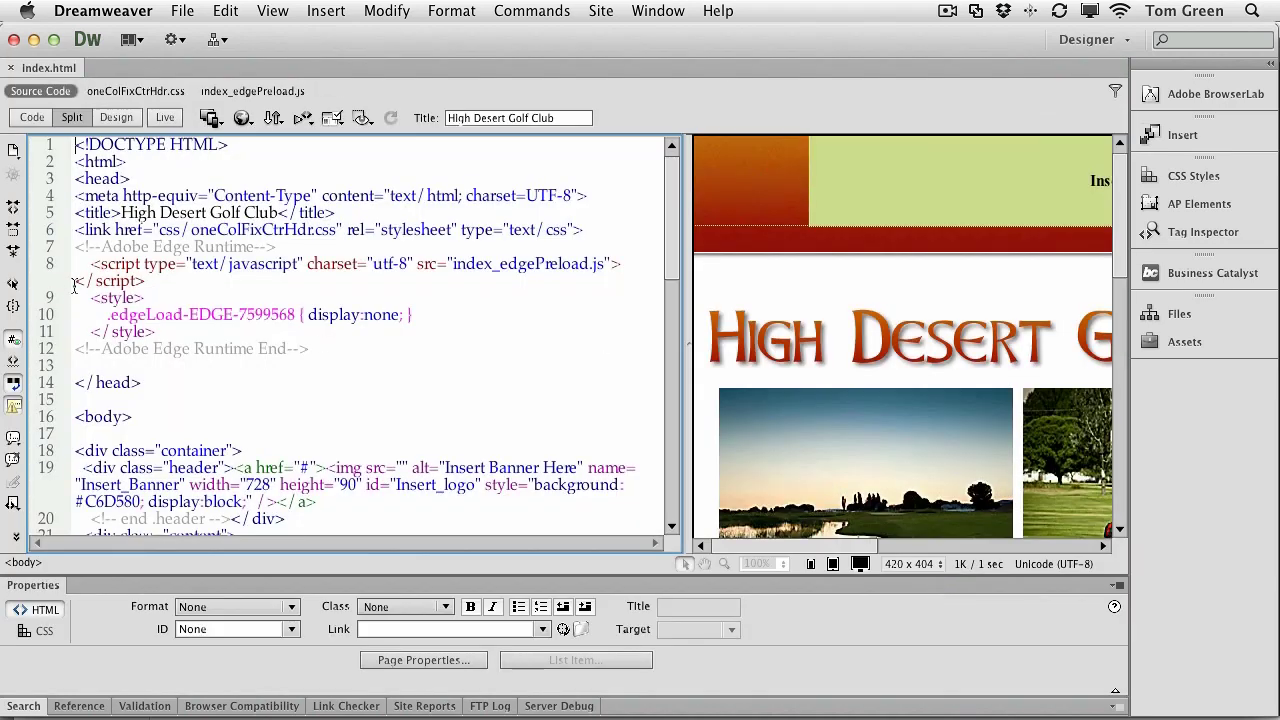
Step: Inspect the Edge Runtime script block and the banner placeholder image, then return to Edge
drag(77, 250, 357, 351)
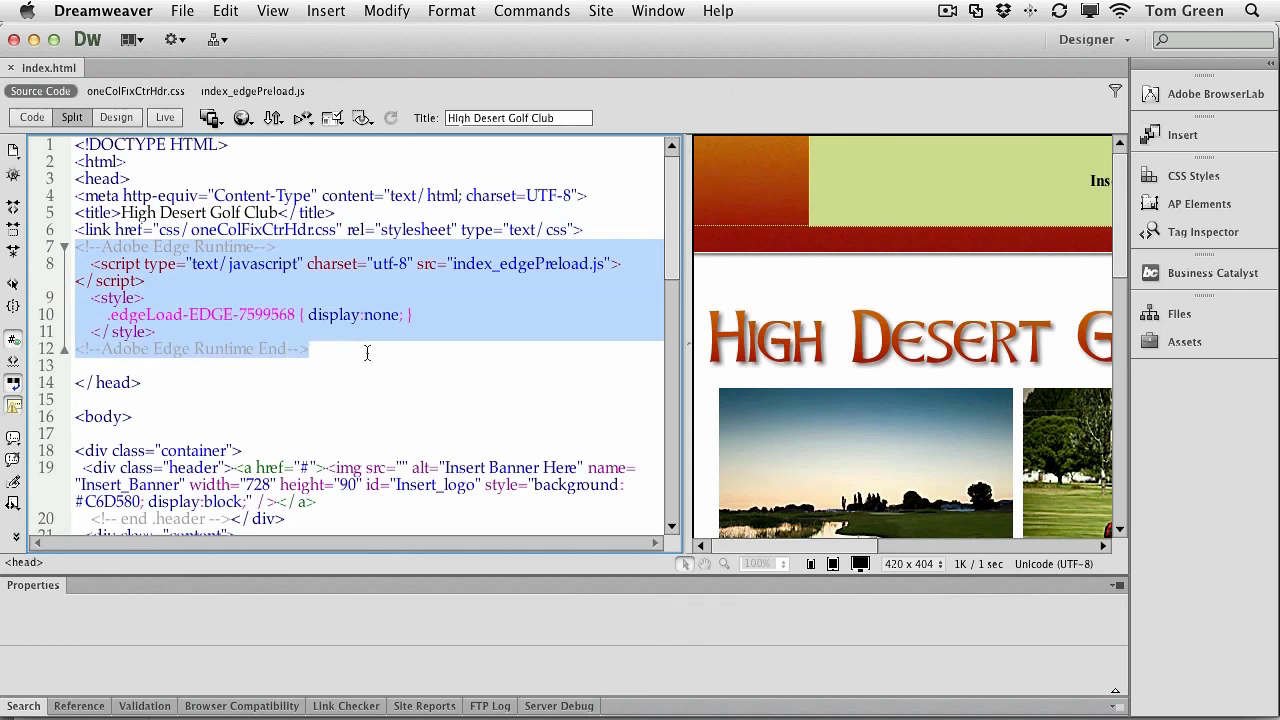
scroll(420, 415, down, 5)
scroll(422, 410, up, 5)
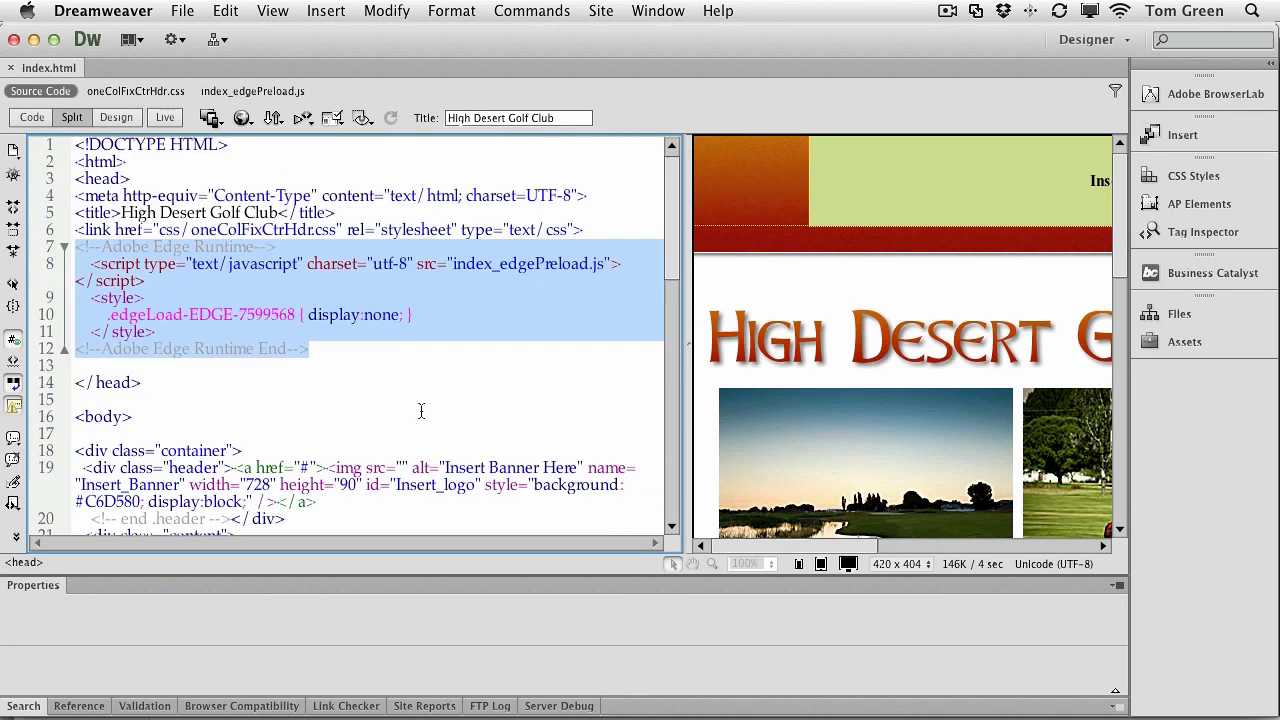
click(470, 376)
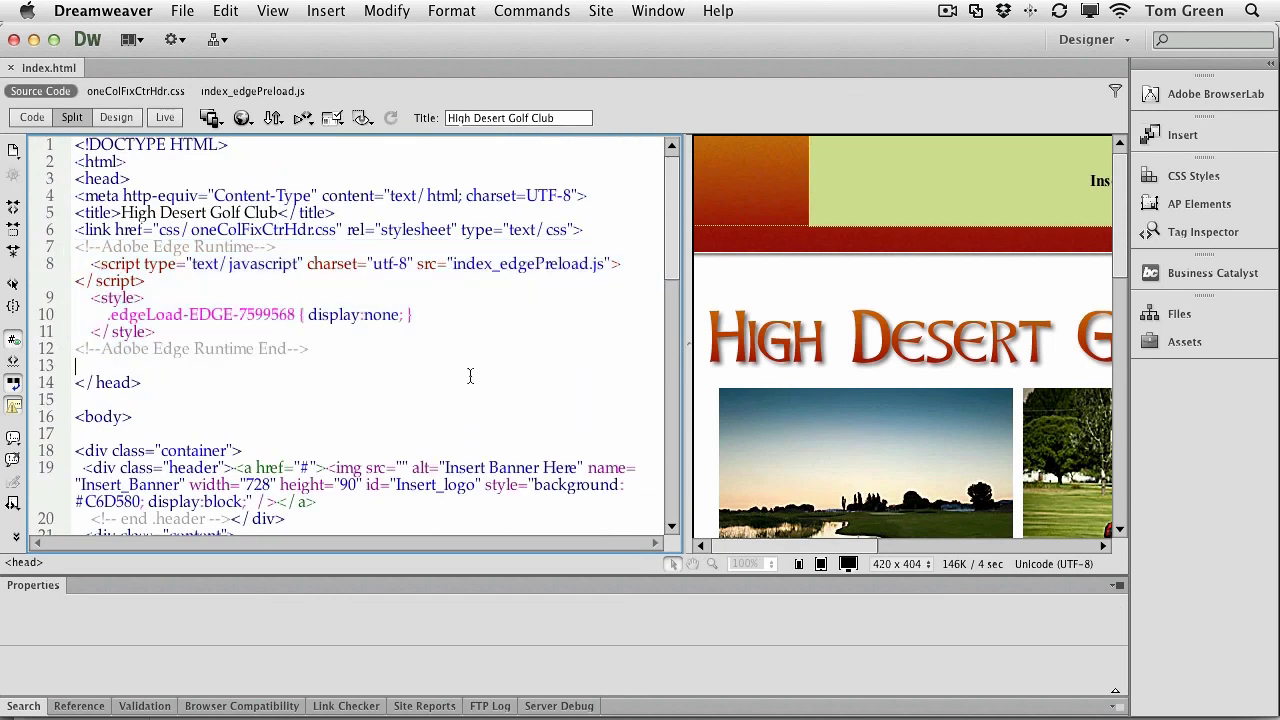
click(851, 174)
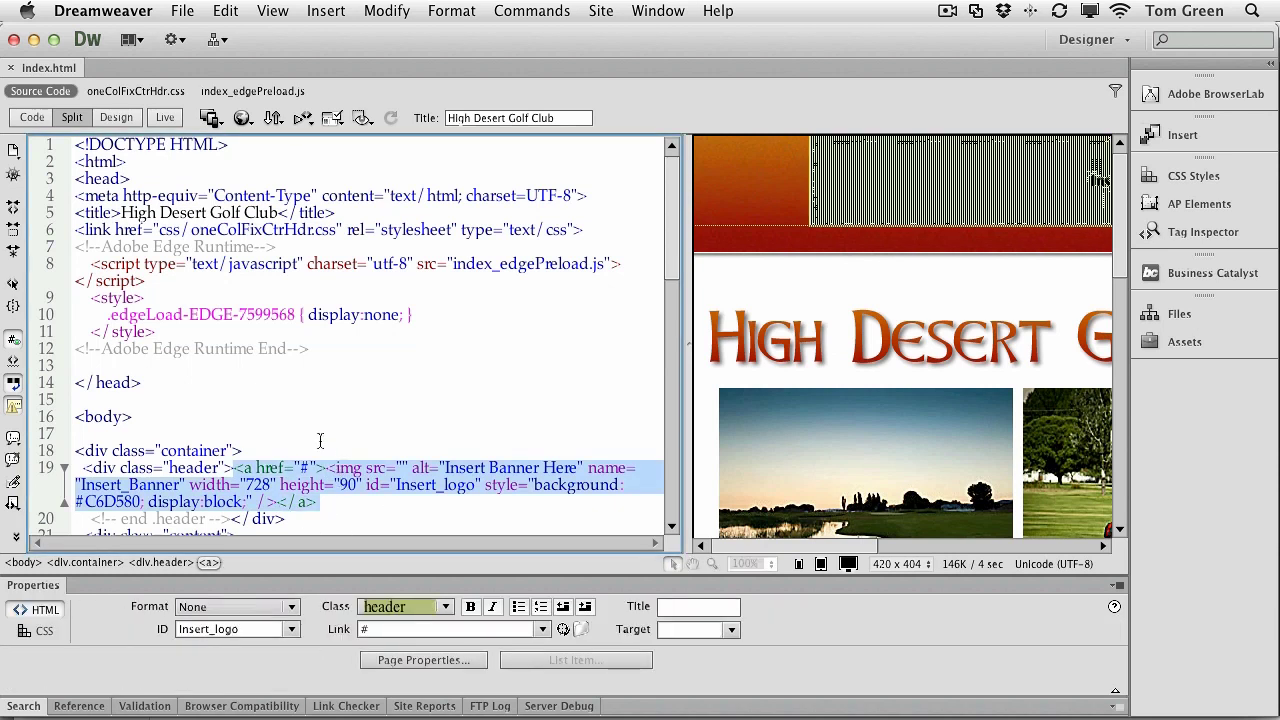
click(254, 407)
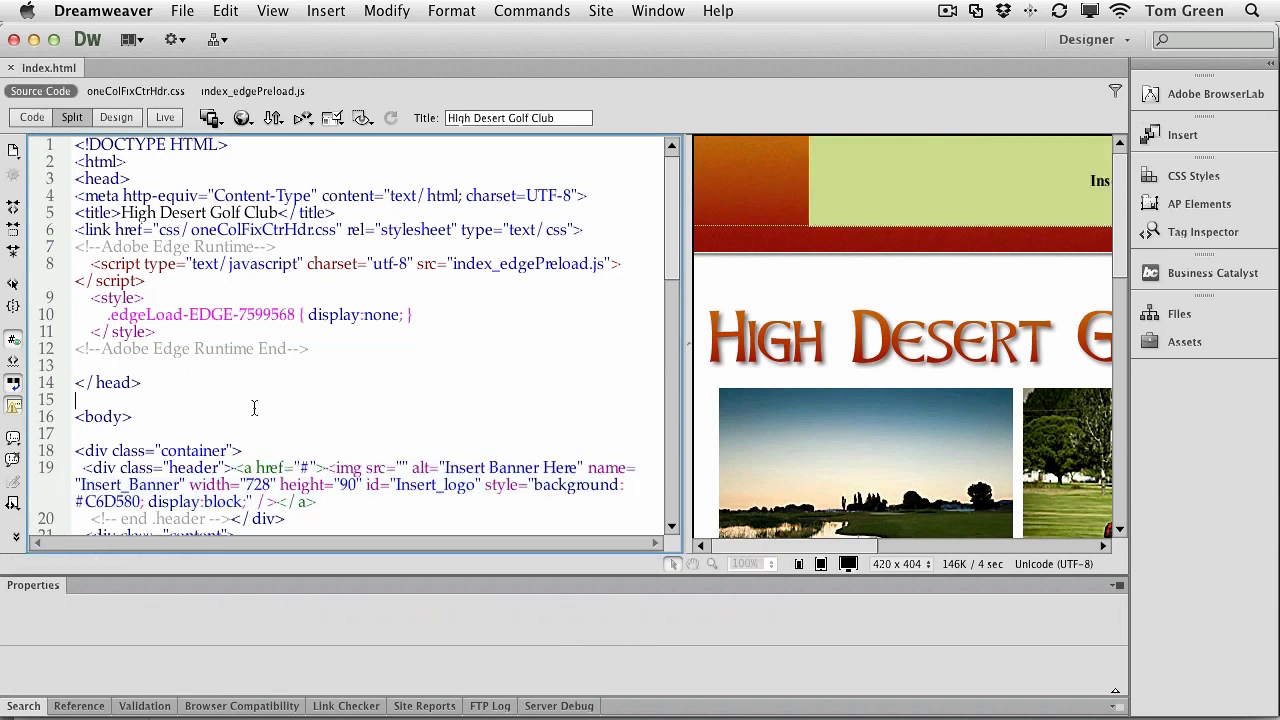
key(super+Tab)
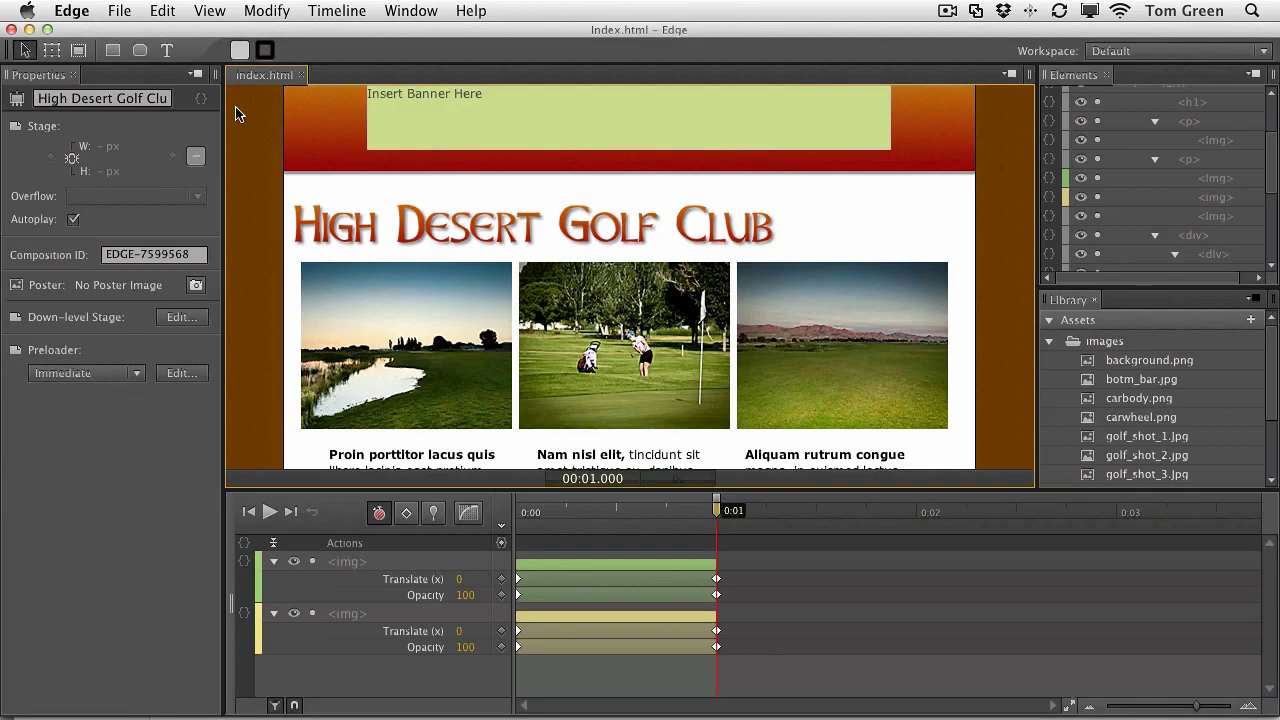
Step: Open CarBanner.edge, play its car animation and preview it in Firefox
click(134, 8)
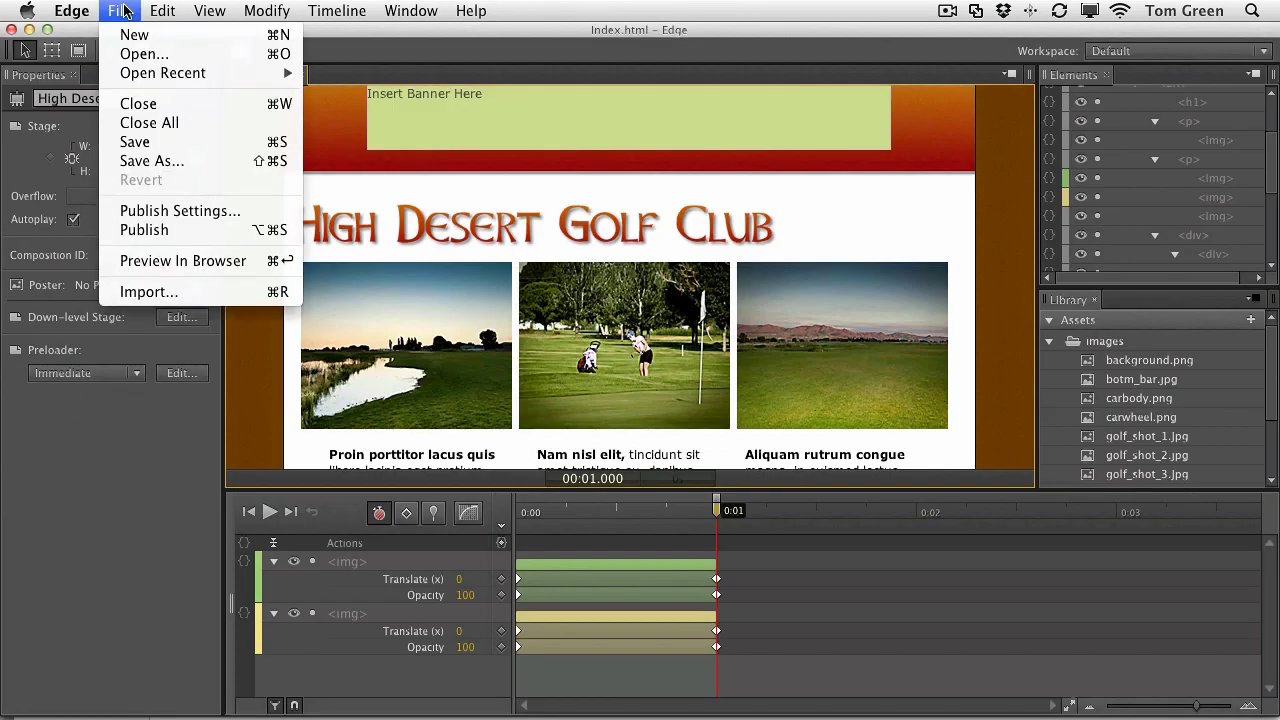
click(146, 63)
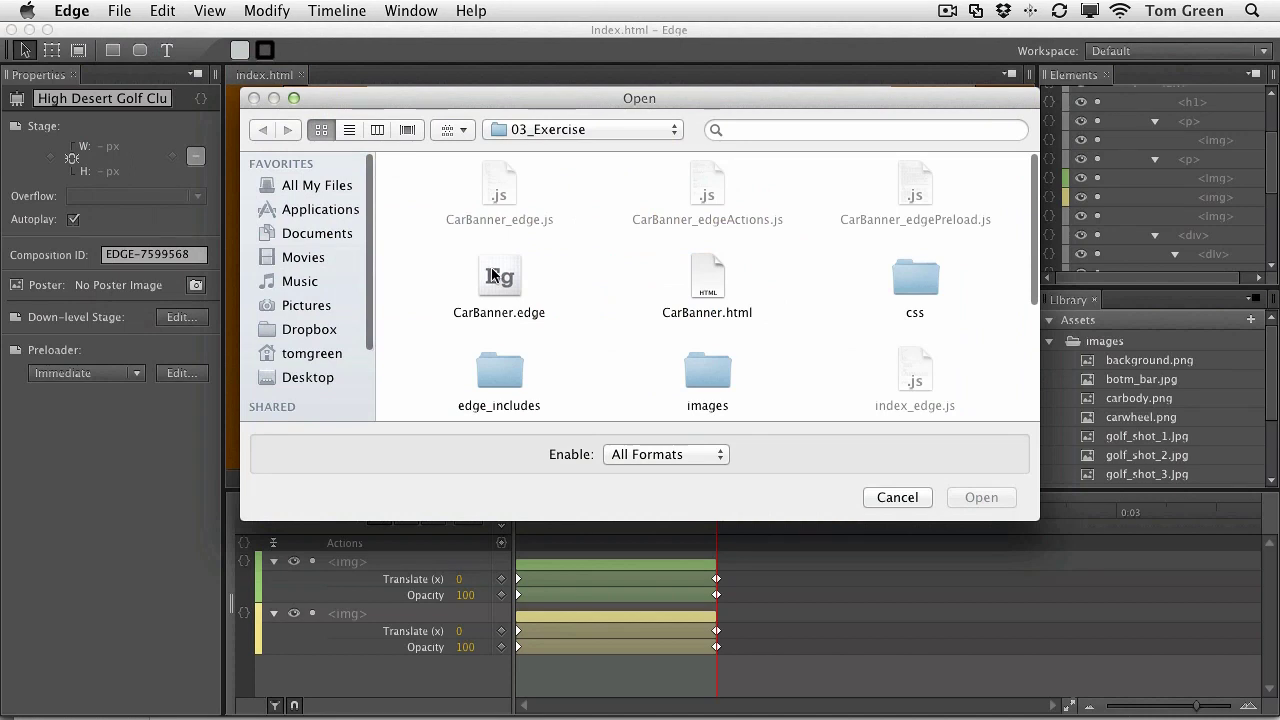
click(493, 277)
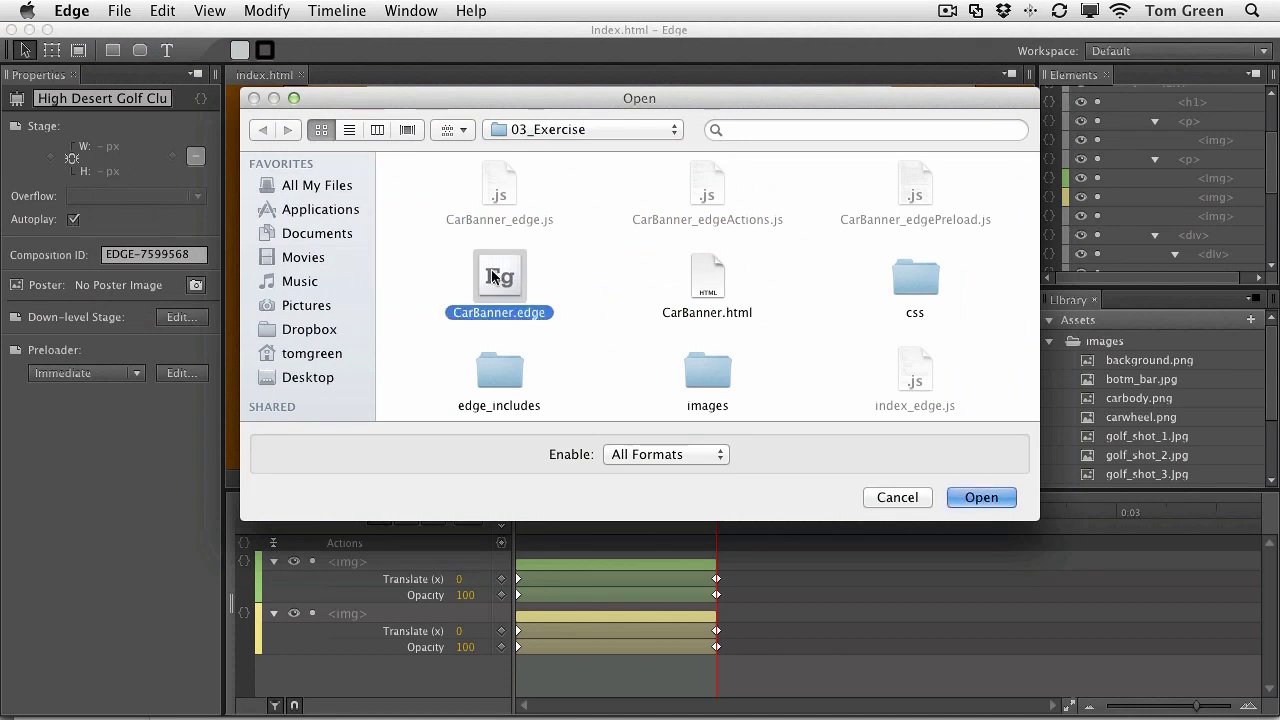
double_click(493, 277)
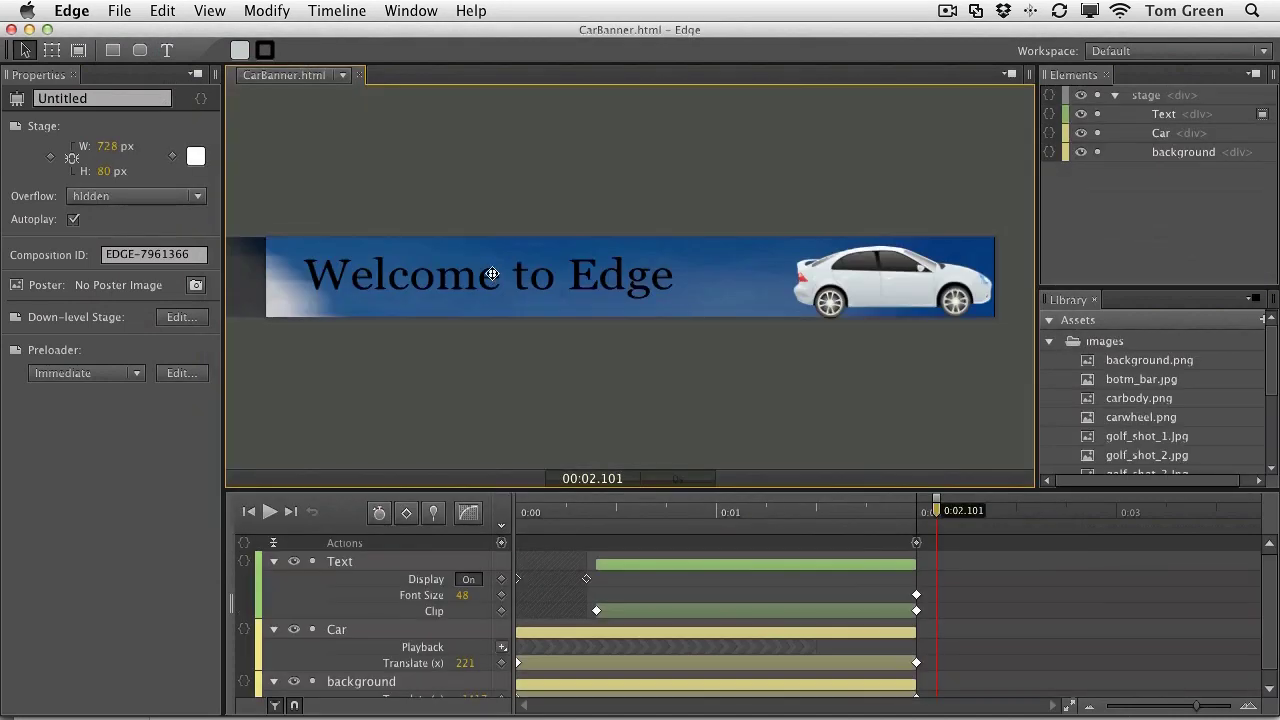
key(space)
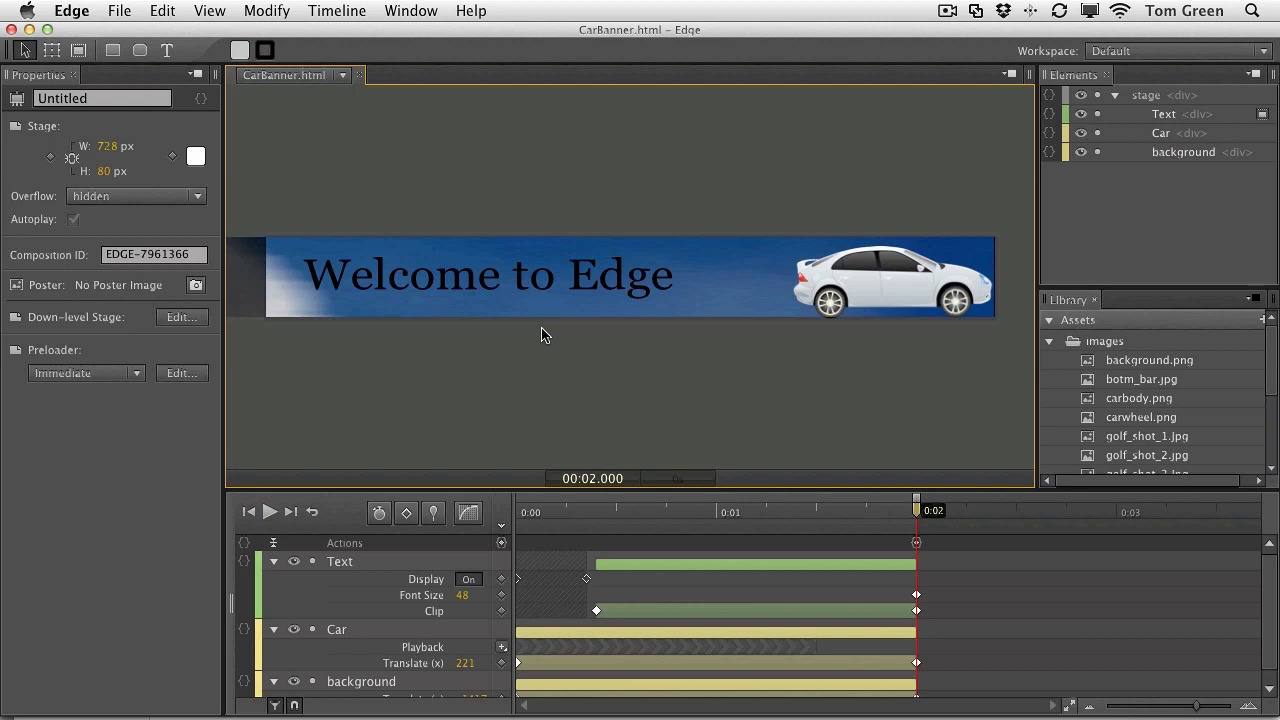
key(super+Return)
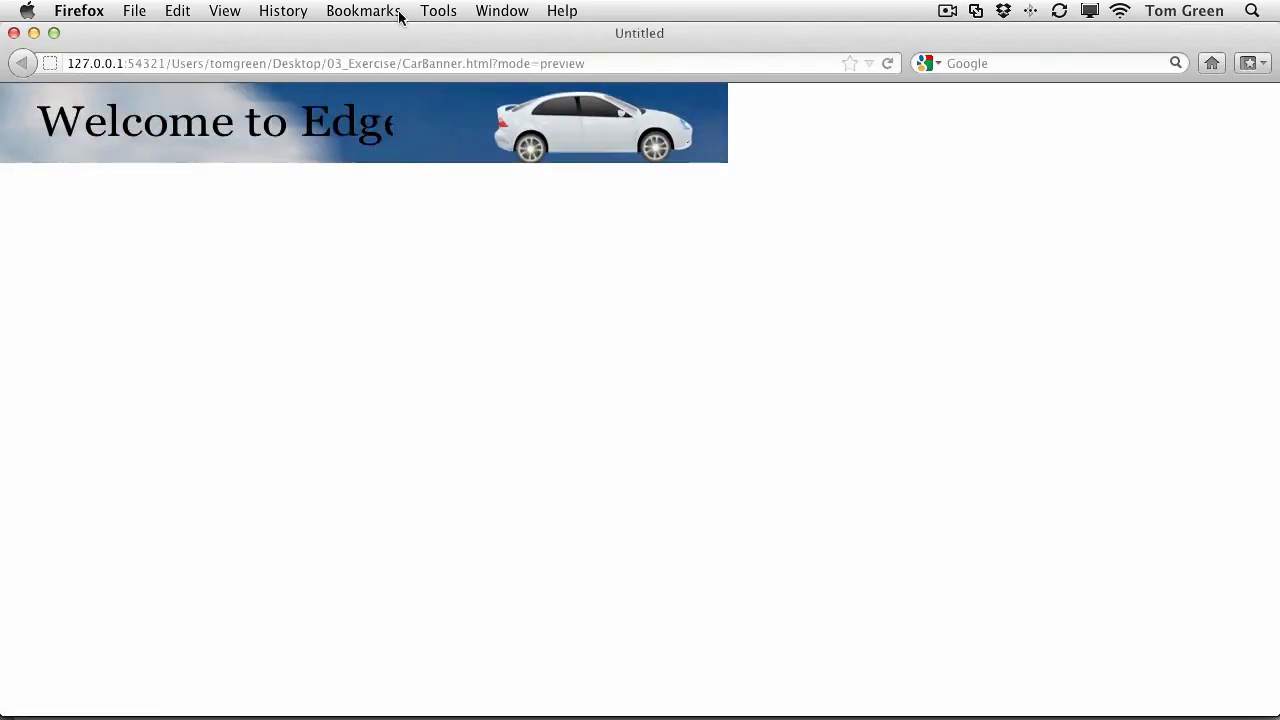
Step: Show CarBanner.html's page source via Tools > Web Developer > Page Source
click(448, 12)
mouse_move(482, 140)
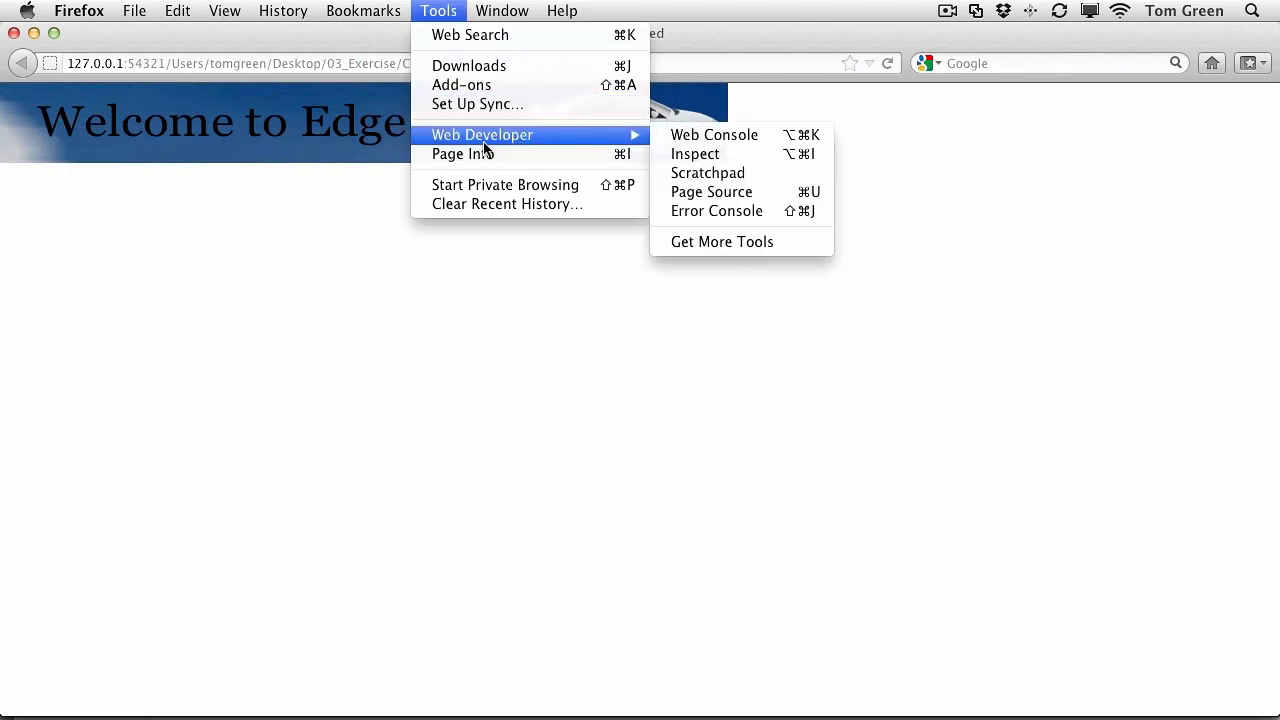
click(705, 193)
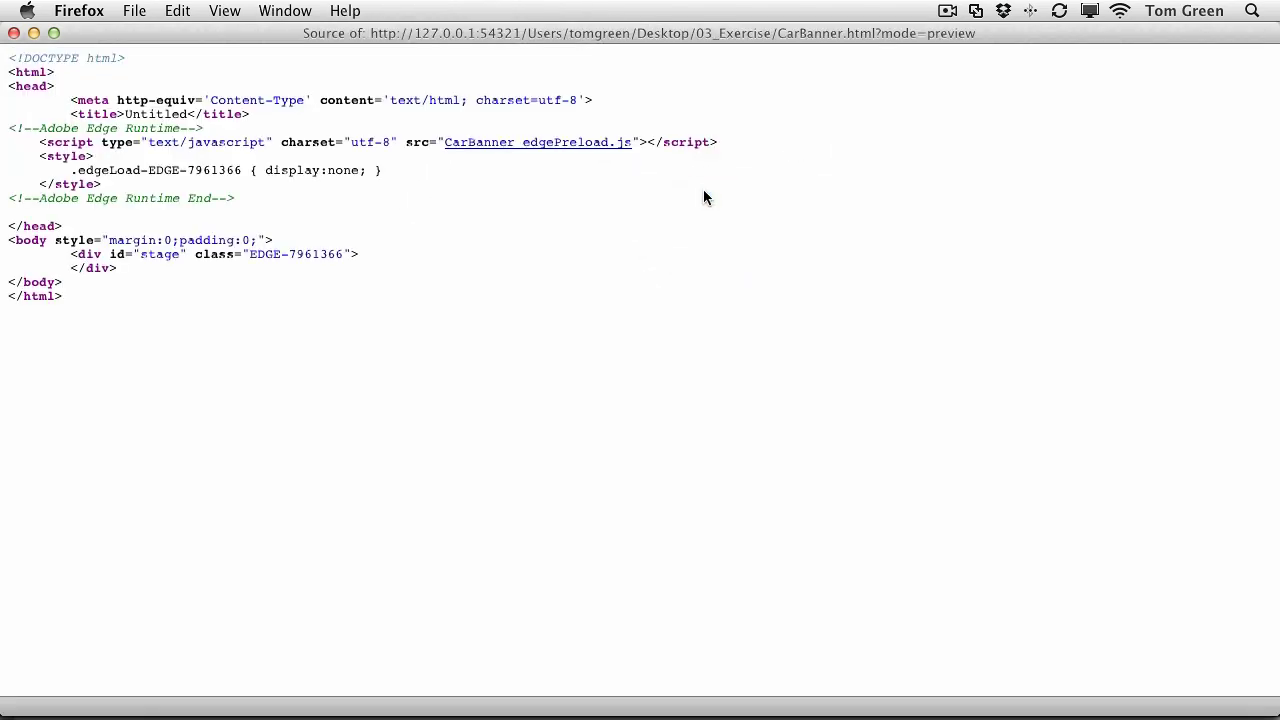
Step: Copy the CarBanner_edgePreload.js script tag from the page source
drag(40, 142, 721, 144)
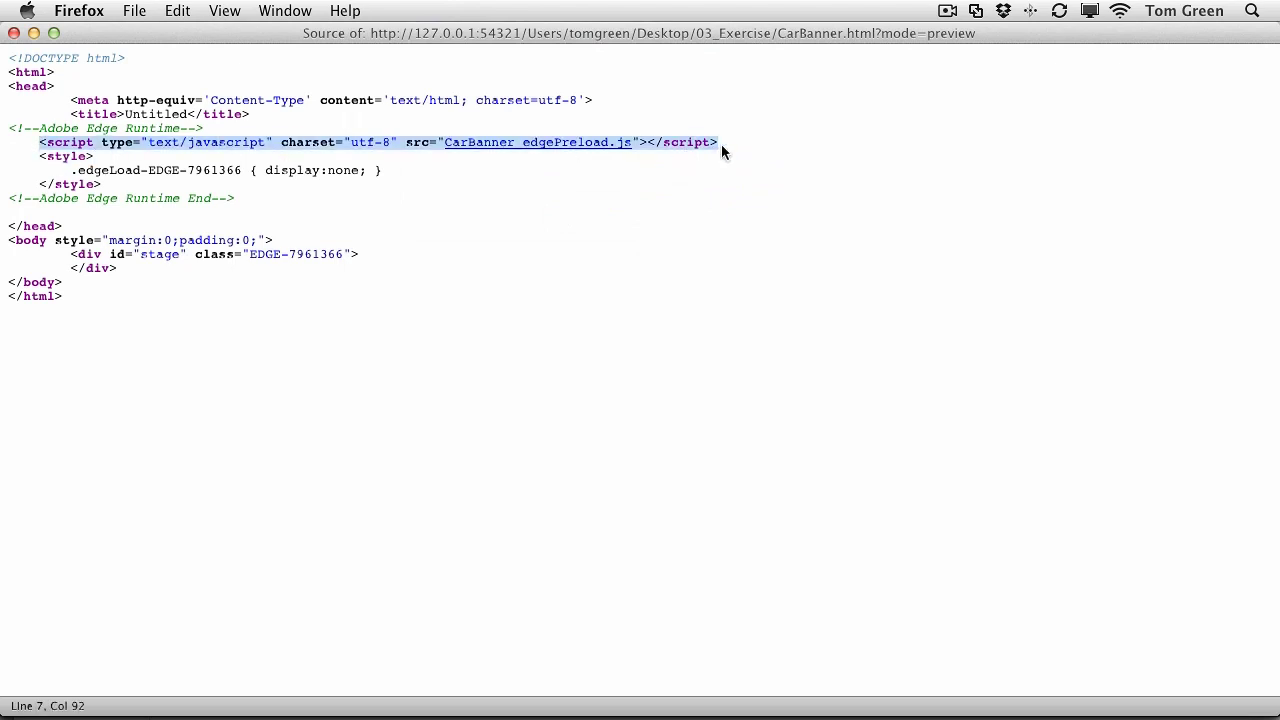
drag(69, 254, 156, 273)
click(466, 187)
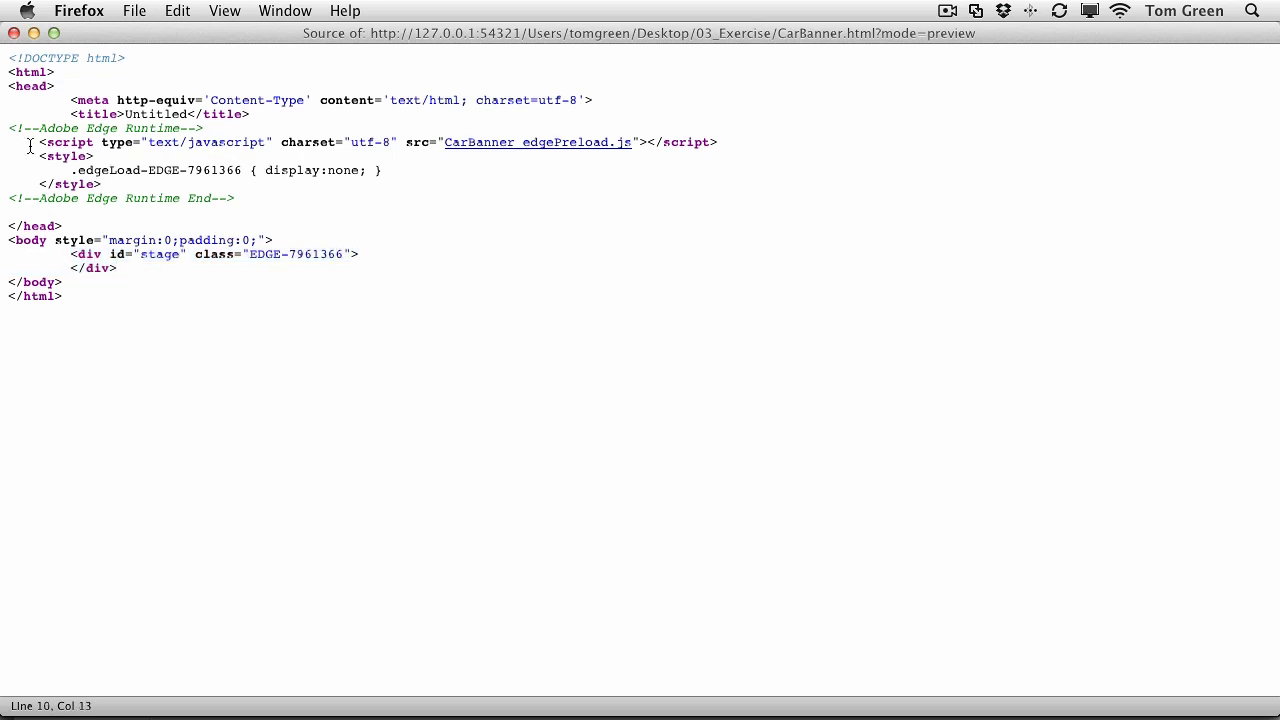
drag(36, 145, 719, 142)
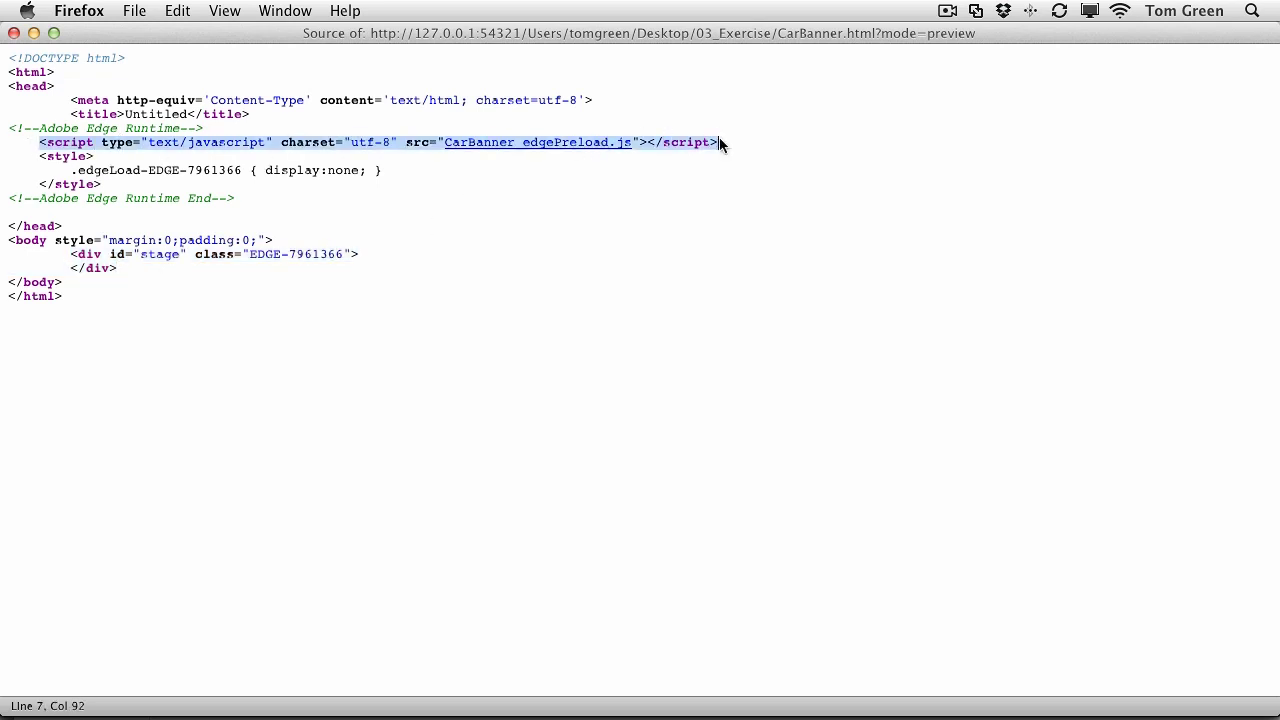
right_click(670, 139)
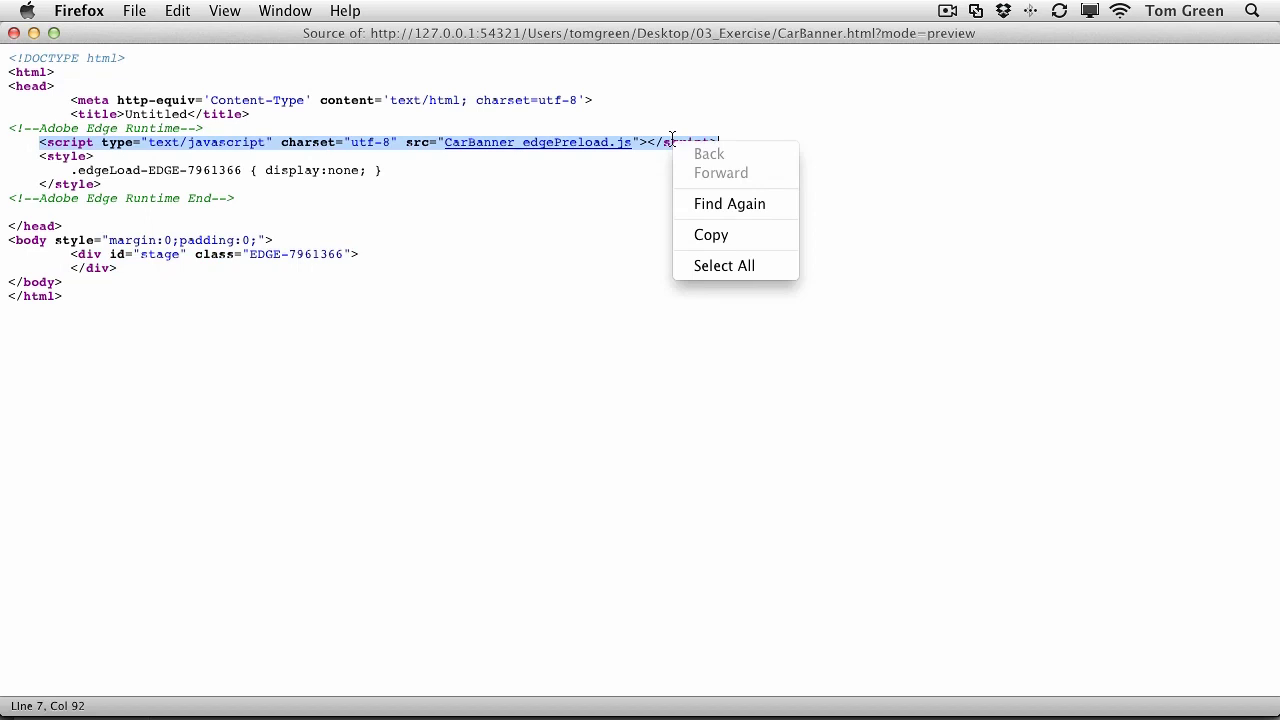
click(711, 236)
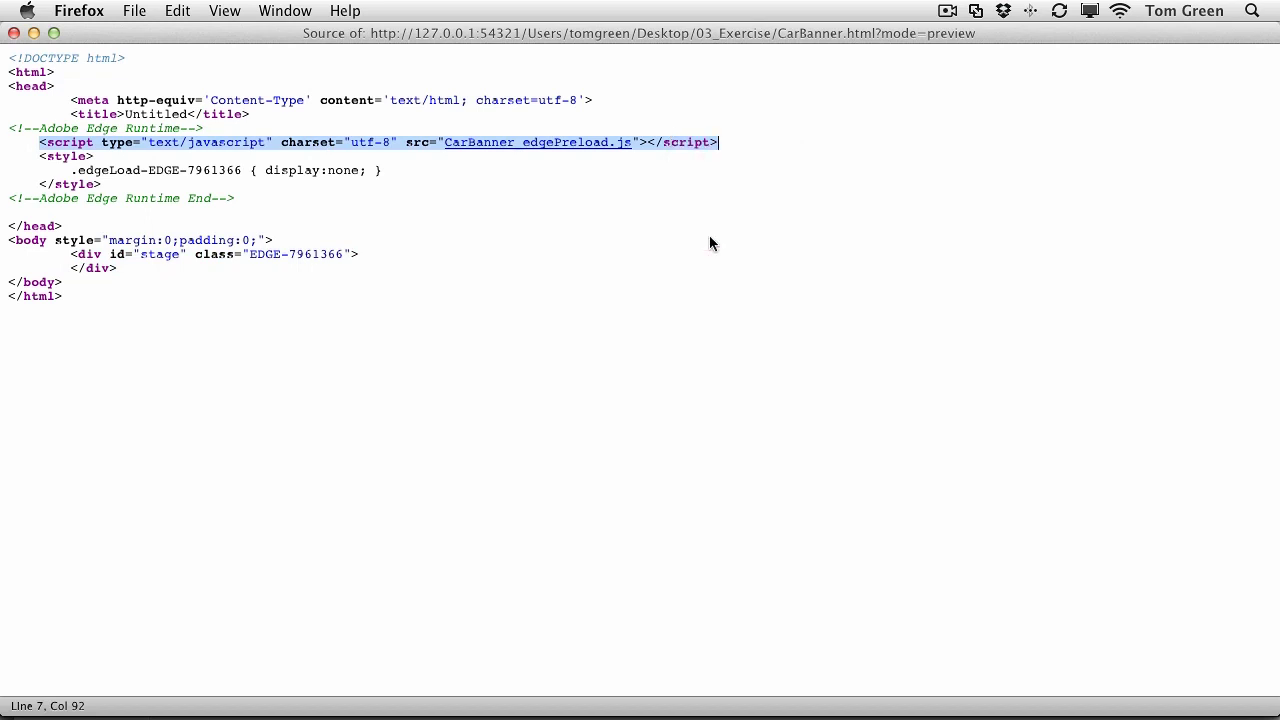
key(super+Tab)
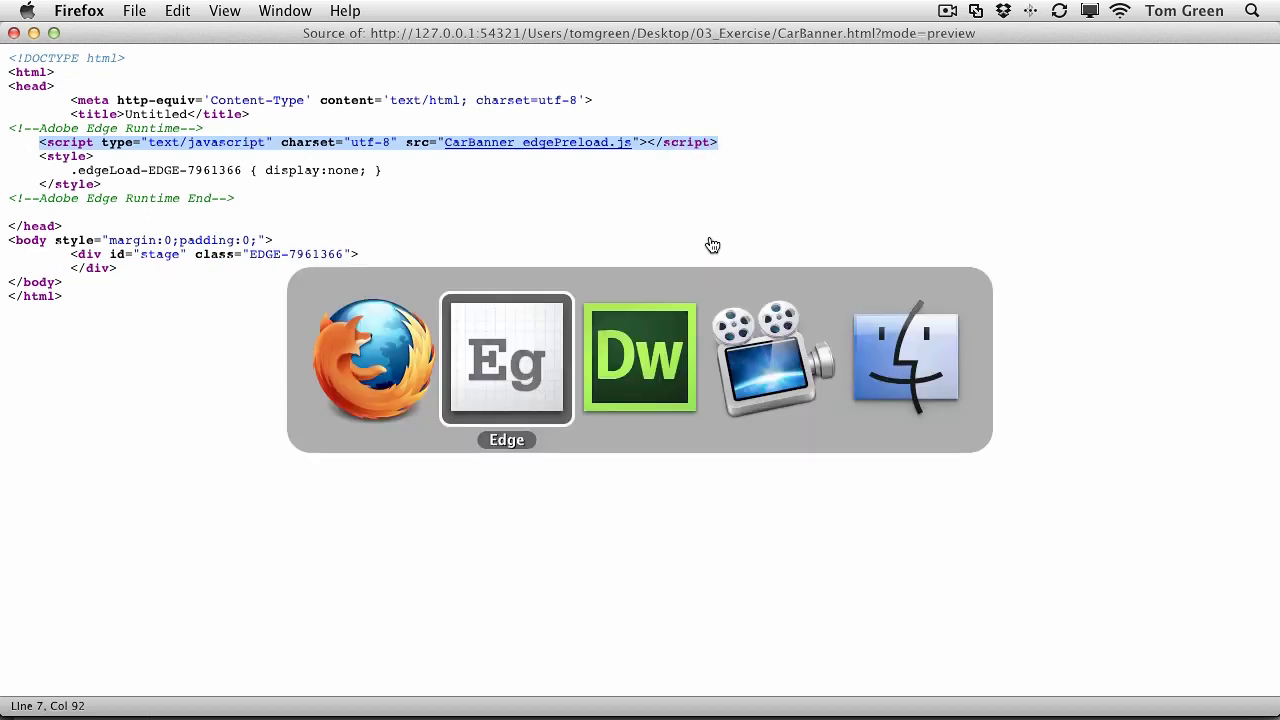
Step: Paste the CarBanner_edgePreload.js script tag on a new line after </style> and refresh
key(super+Tab)
click(192, 339)
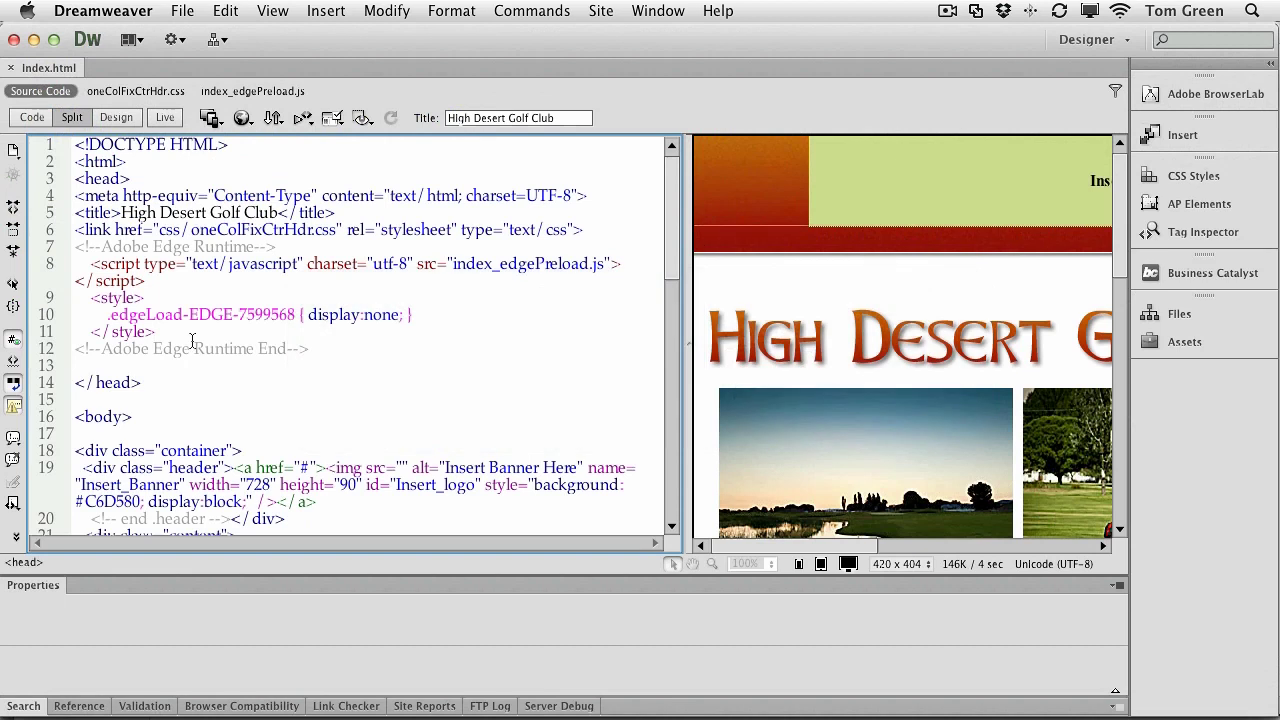
key(Return)
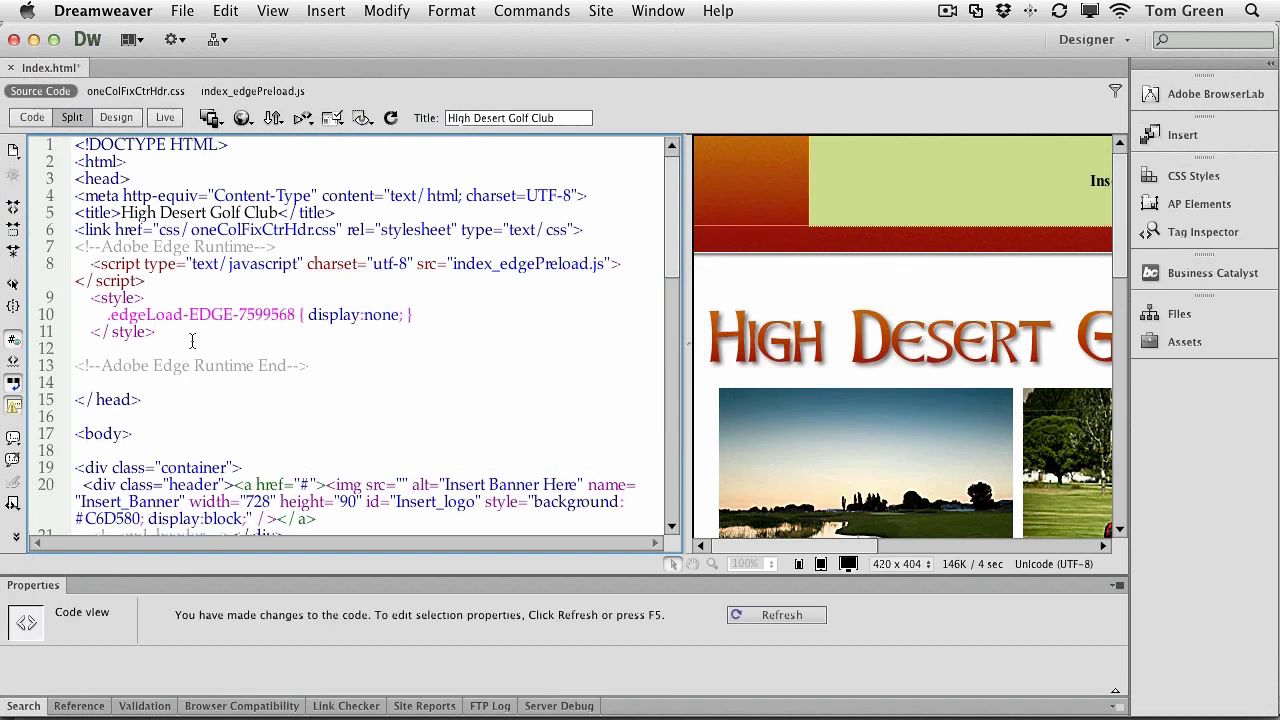
key(BackSpace)
key(super+v)
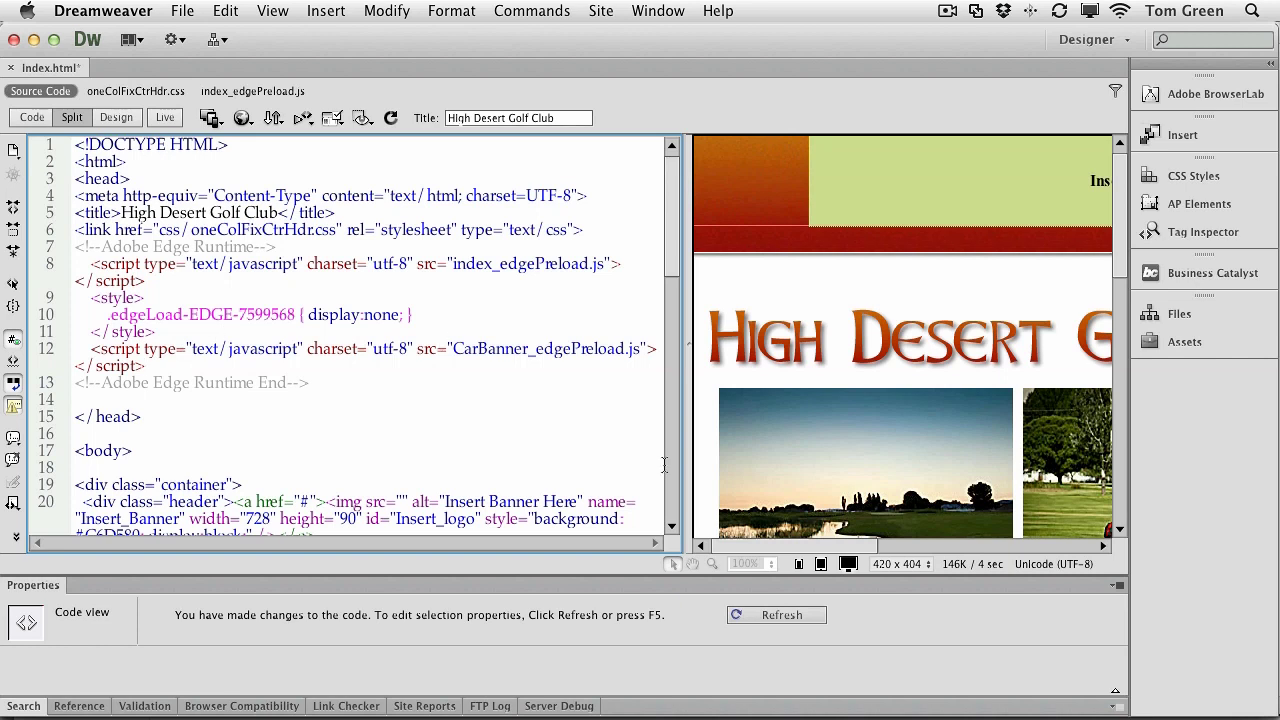
click(752, 613)
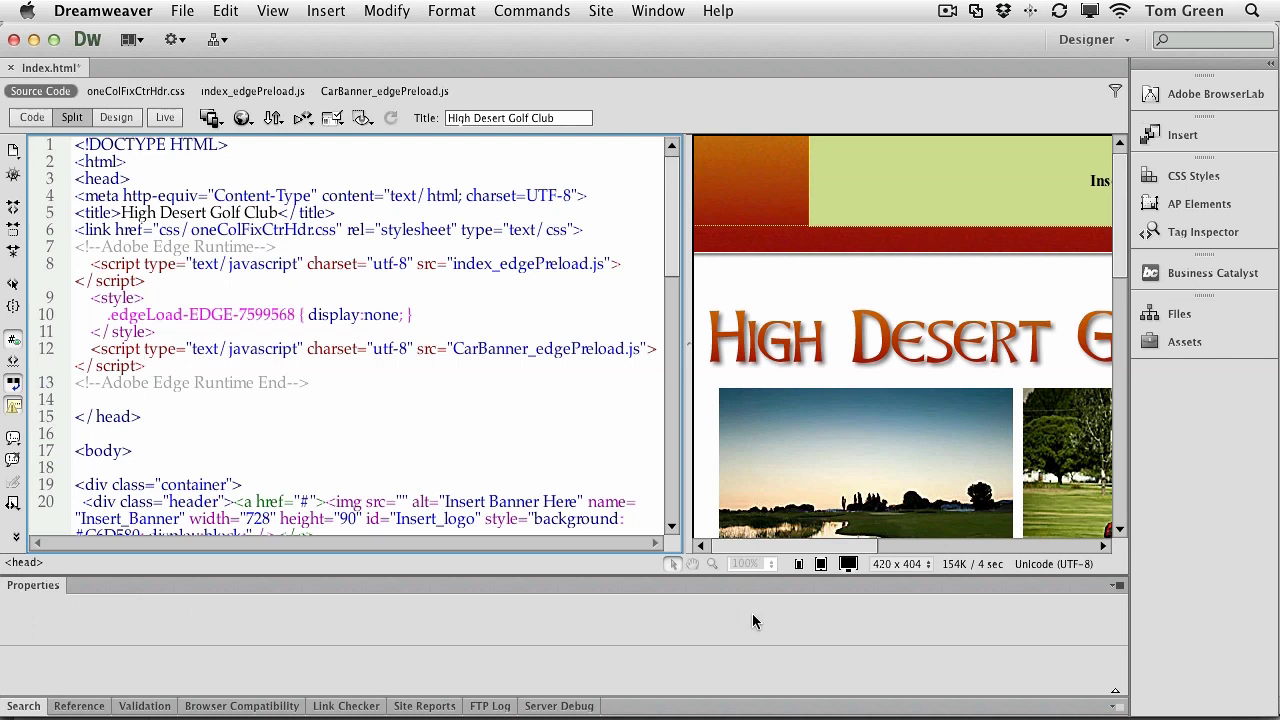
key(super+Tab)
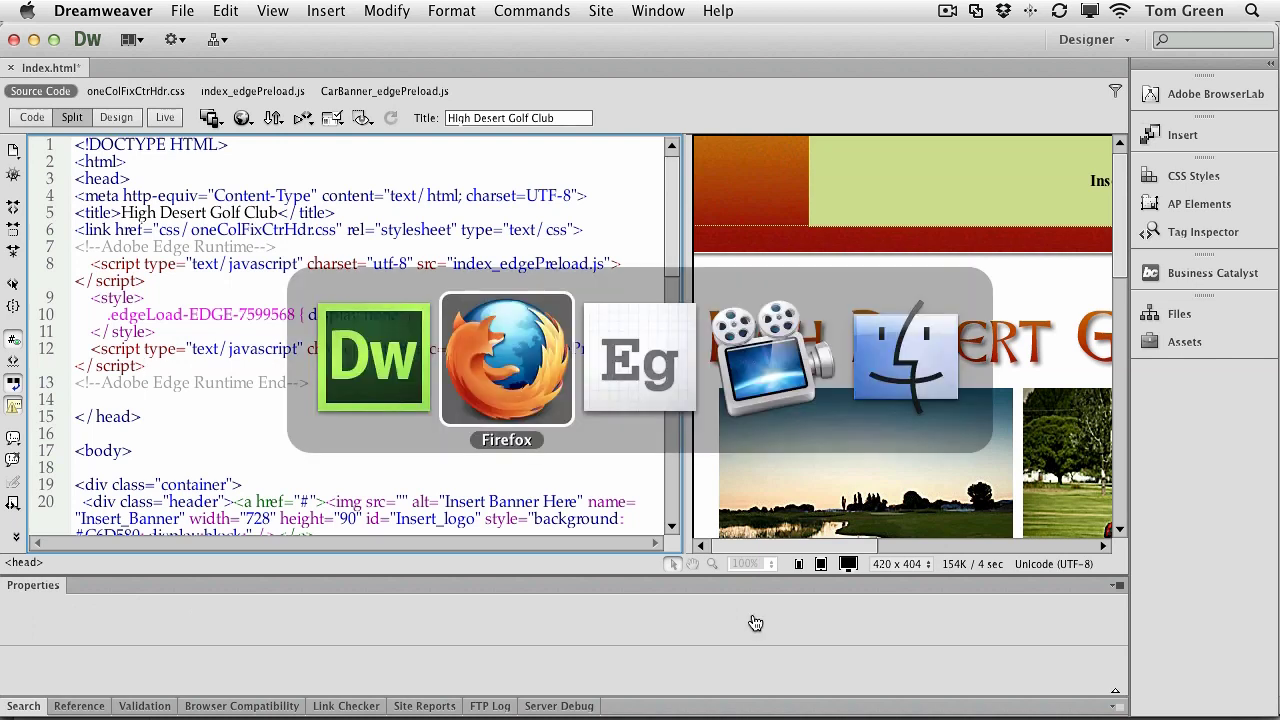
Step: Copy the EDGE-7961366 stage div element from CarBanner.html's page source
click(186, 281)
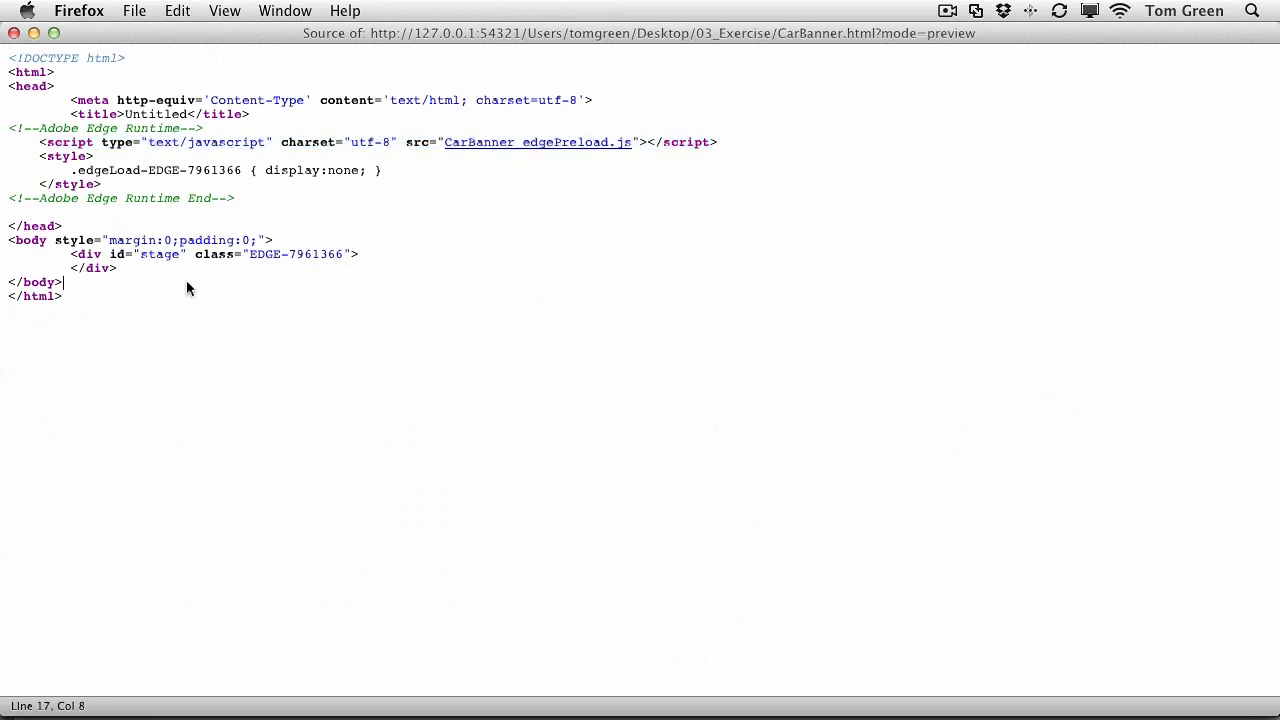
drag(70, 254, 113, 267)
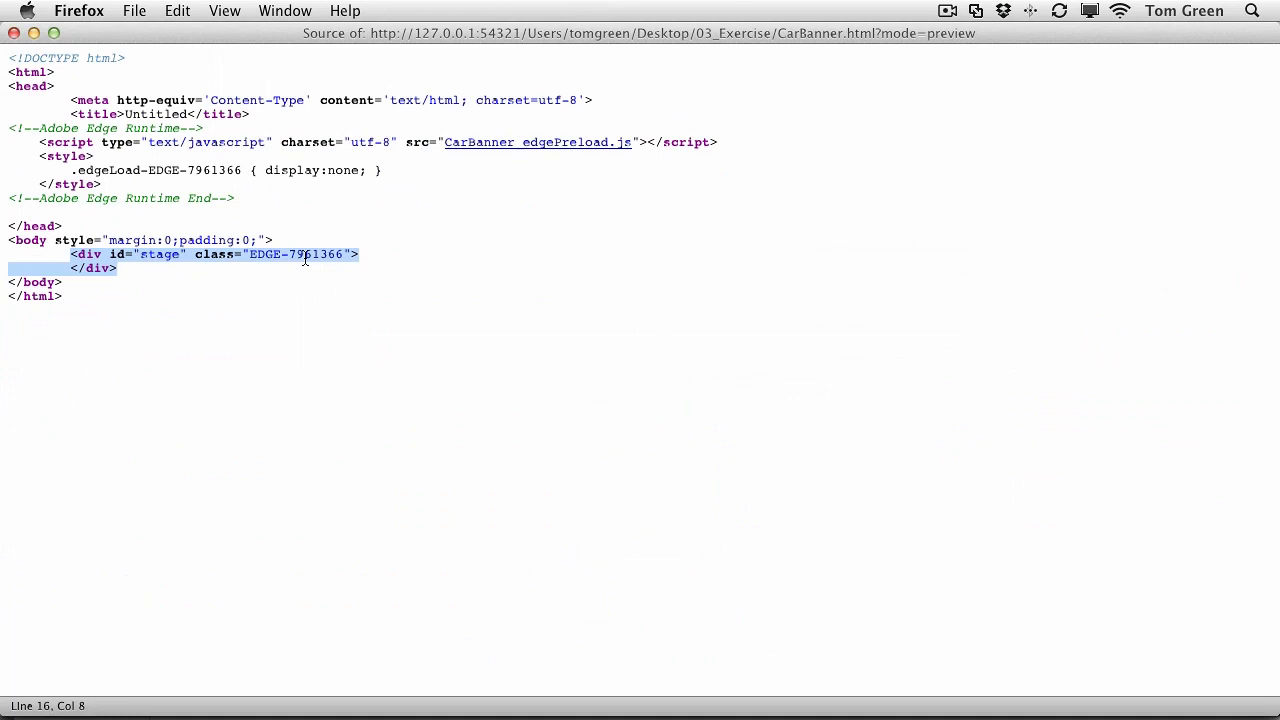
right_click(110, 262)
click(139, 360)
Step: Replace the linked banner placeholder on line 20 of index.html with the pasted EDGE-7961366 stage div
key(super+Tab)
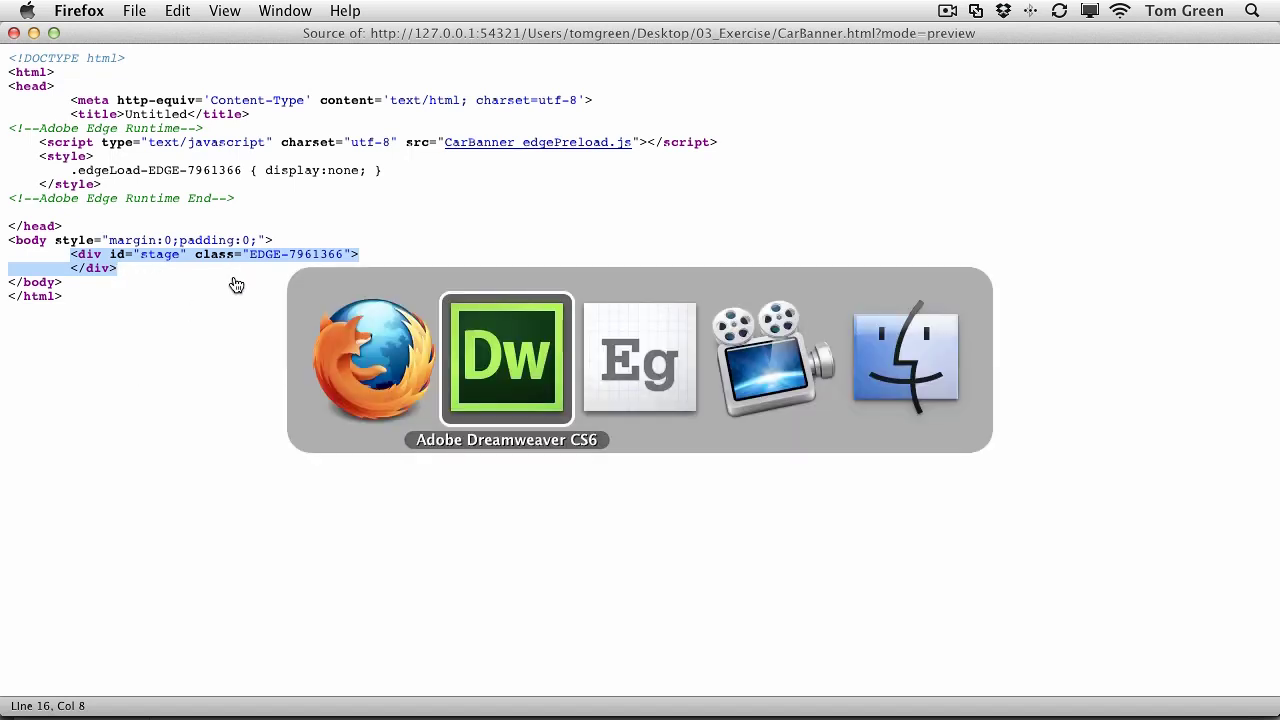
scroll(396, 417, down, 3)
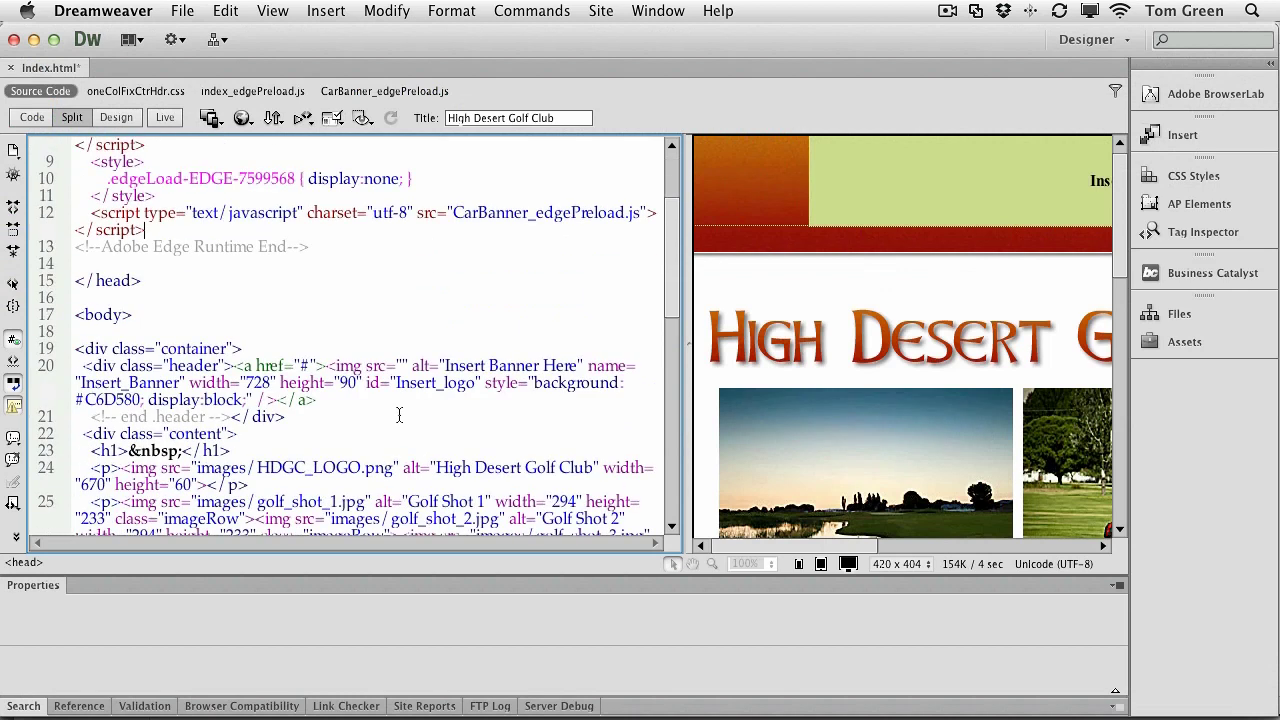
click(858, 202)
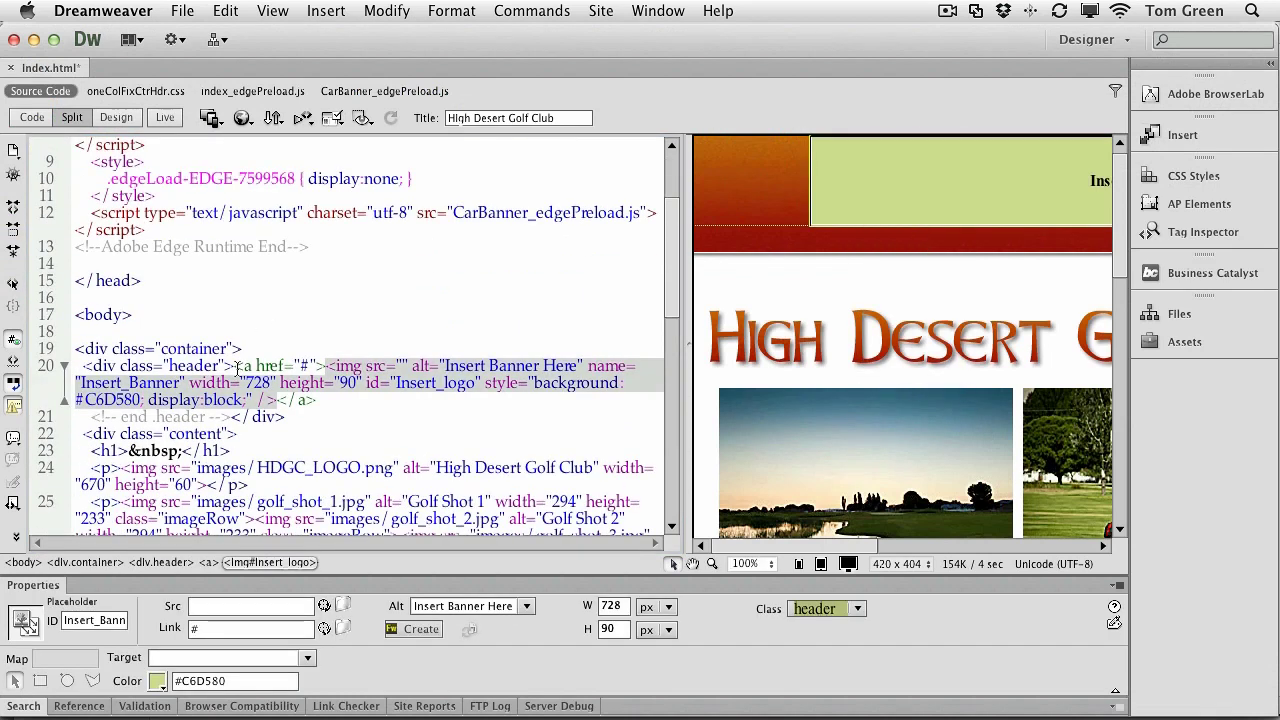
drag(235, 367, 327, 399)
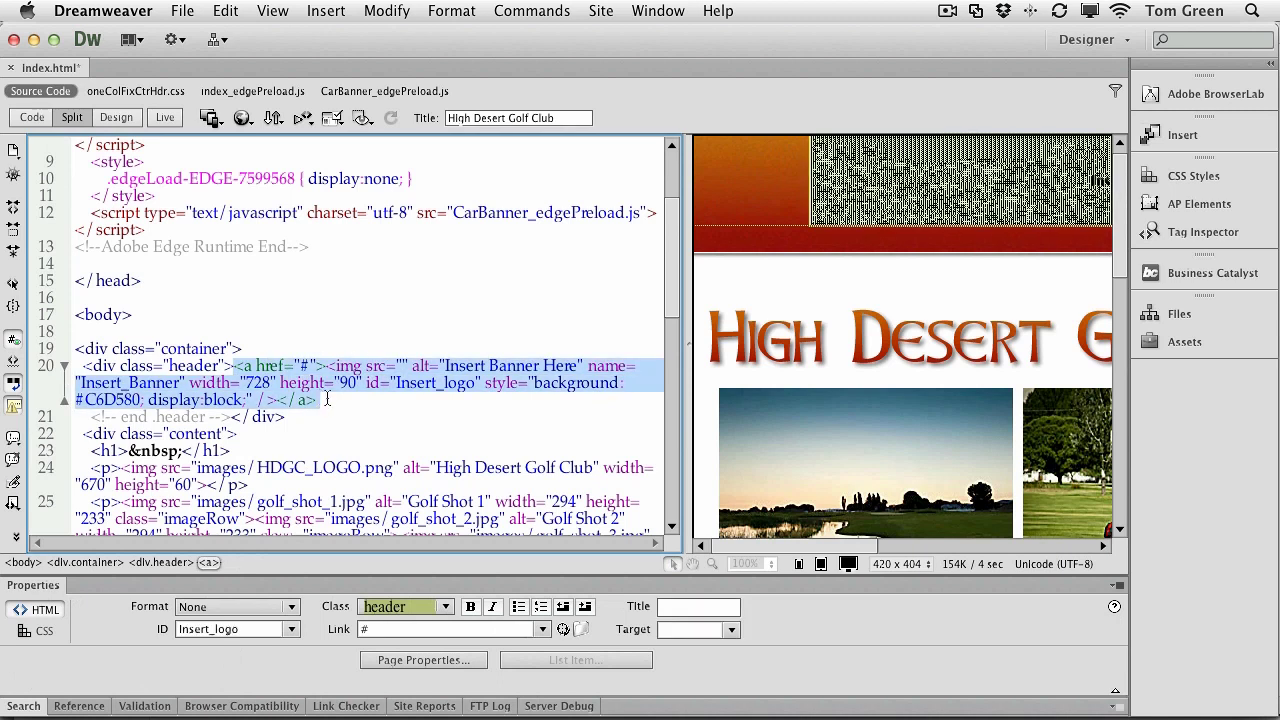
key(cmd+v)
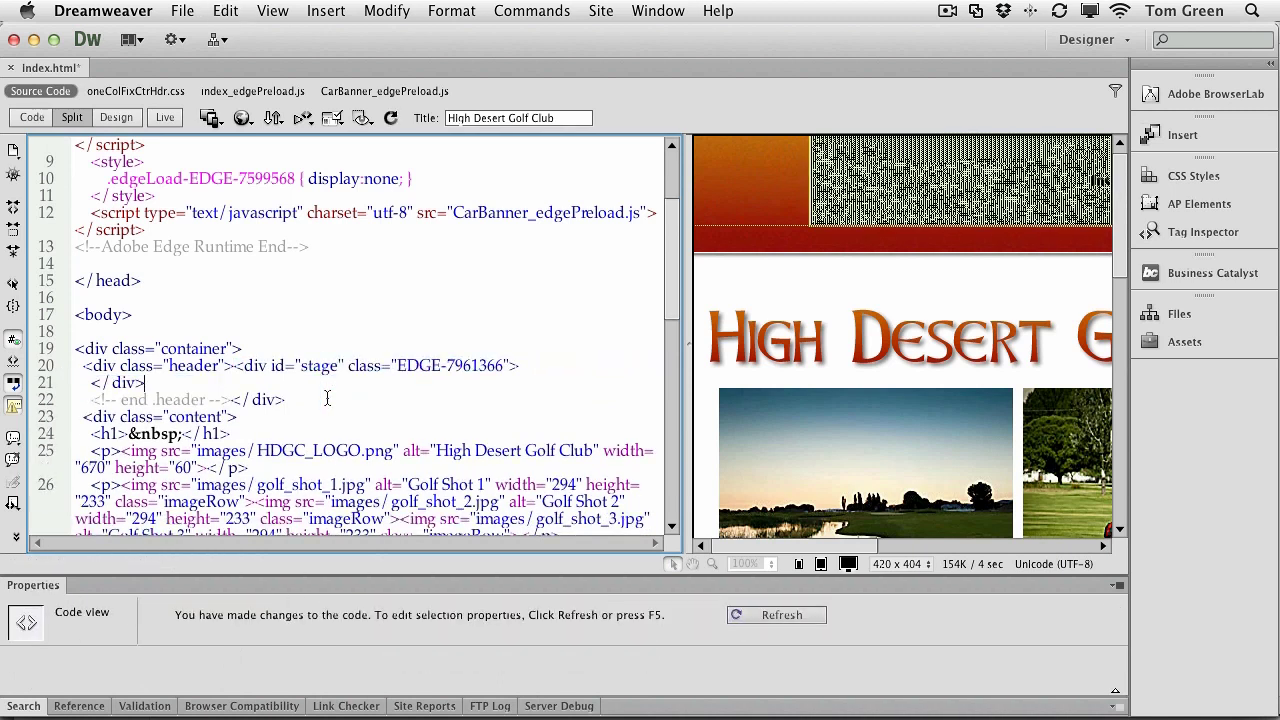
Step: Refresh the design view and request a Preview in Firefox
scroll(327, 399, down, 8)
click(756, 614)
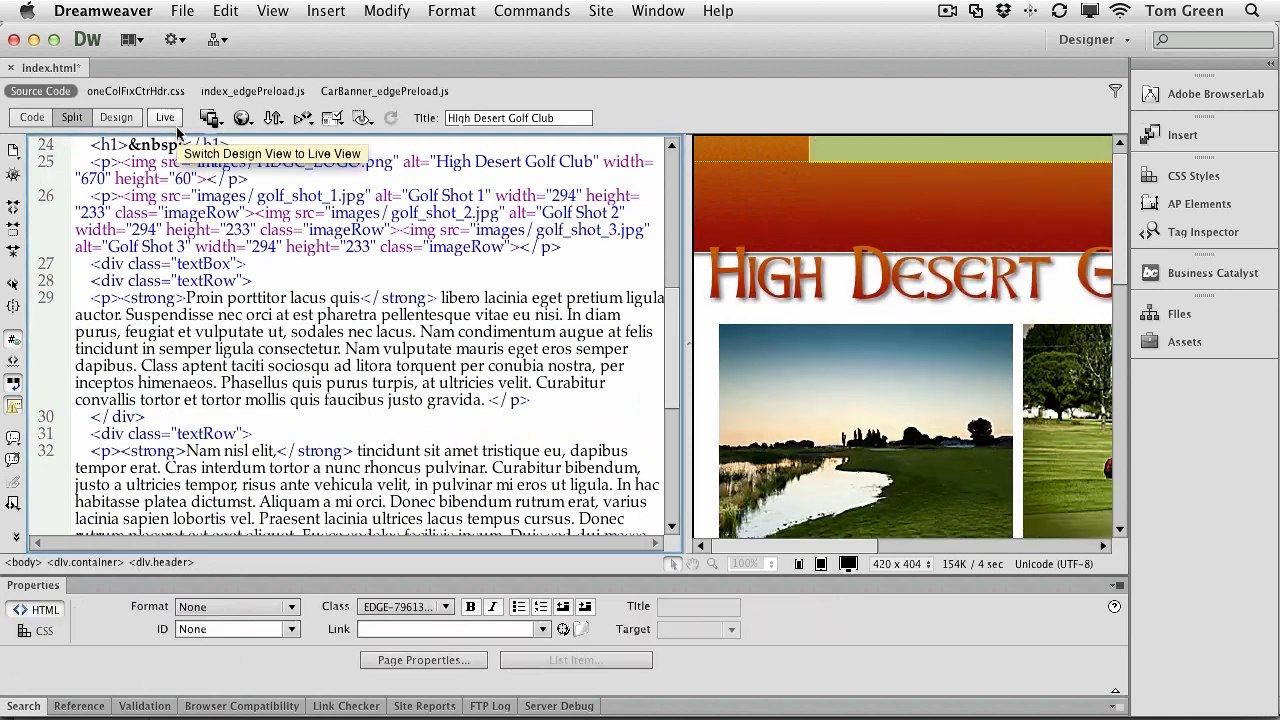
click(246, 121)
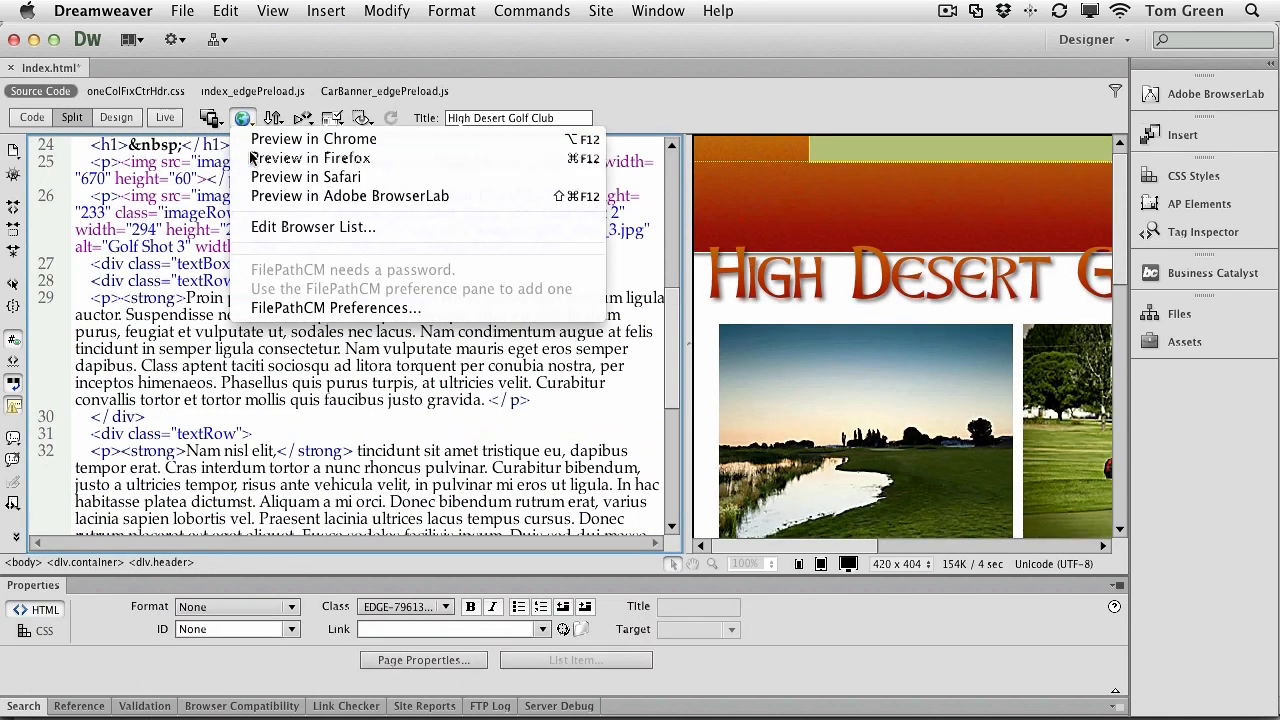
click(252, 157)
Step: Save index.html so it loads in Firefox with the car banner in the header
click(732, 396)
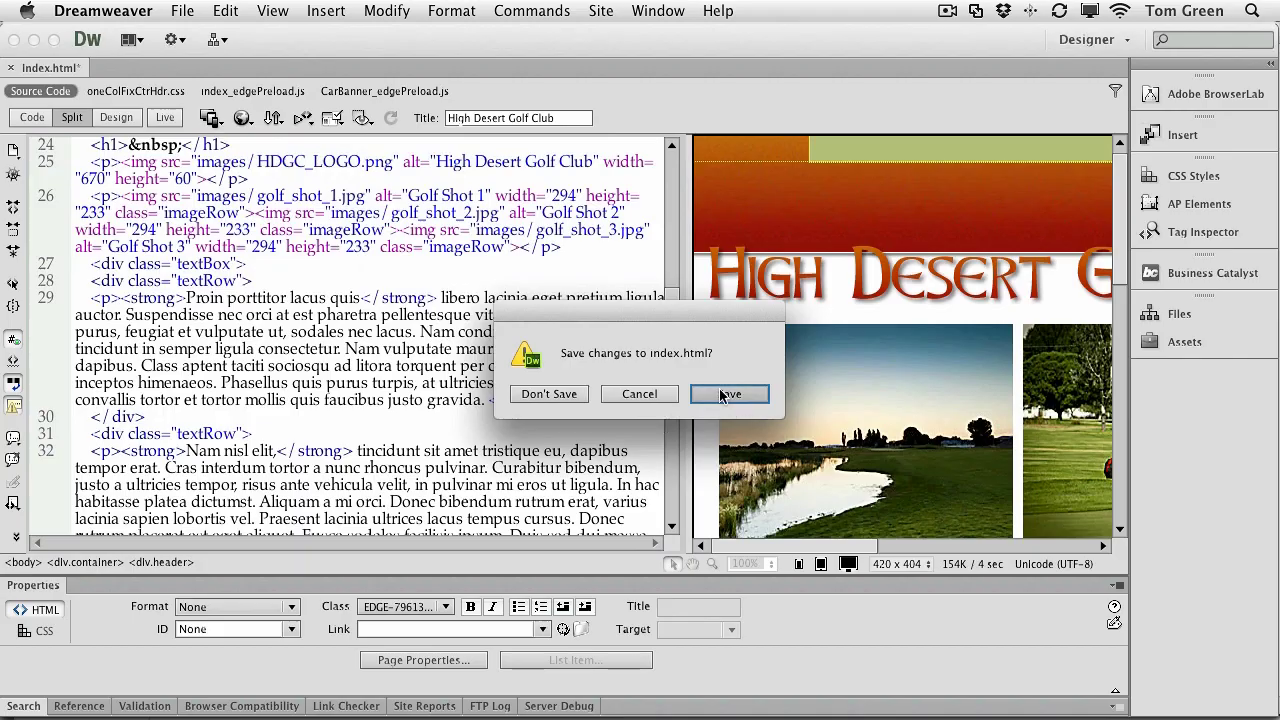